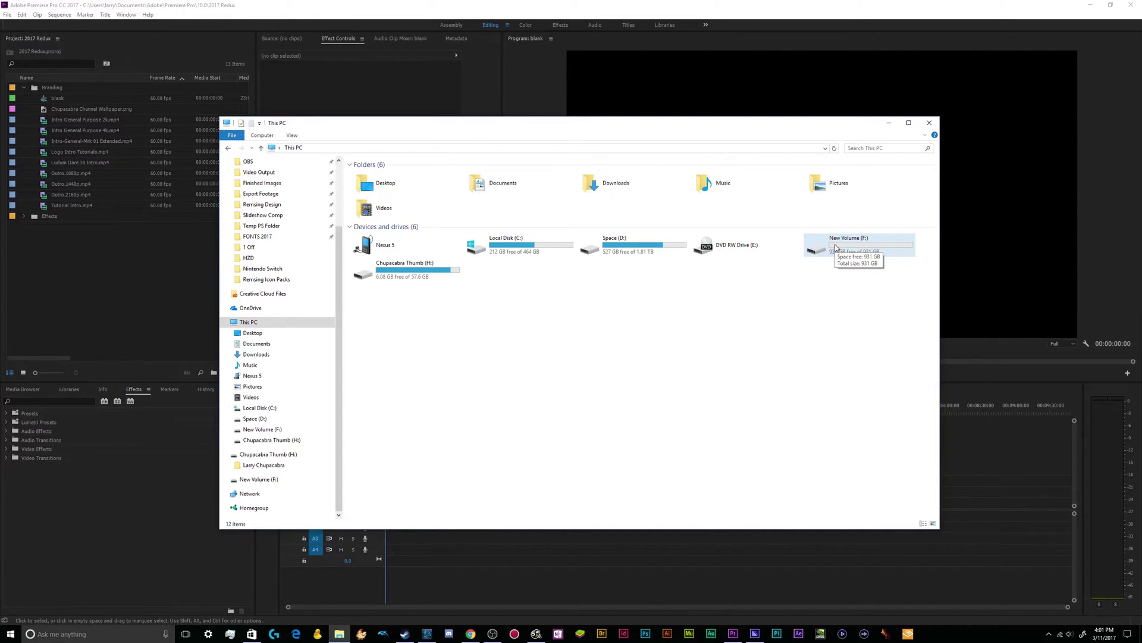
- Select and then deselect the Chupacabra Thumb (H:) drive, and close the This PC window
click(438, 281)
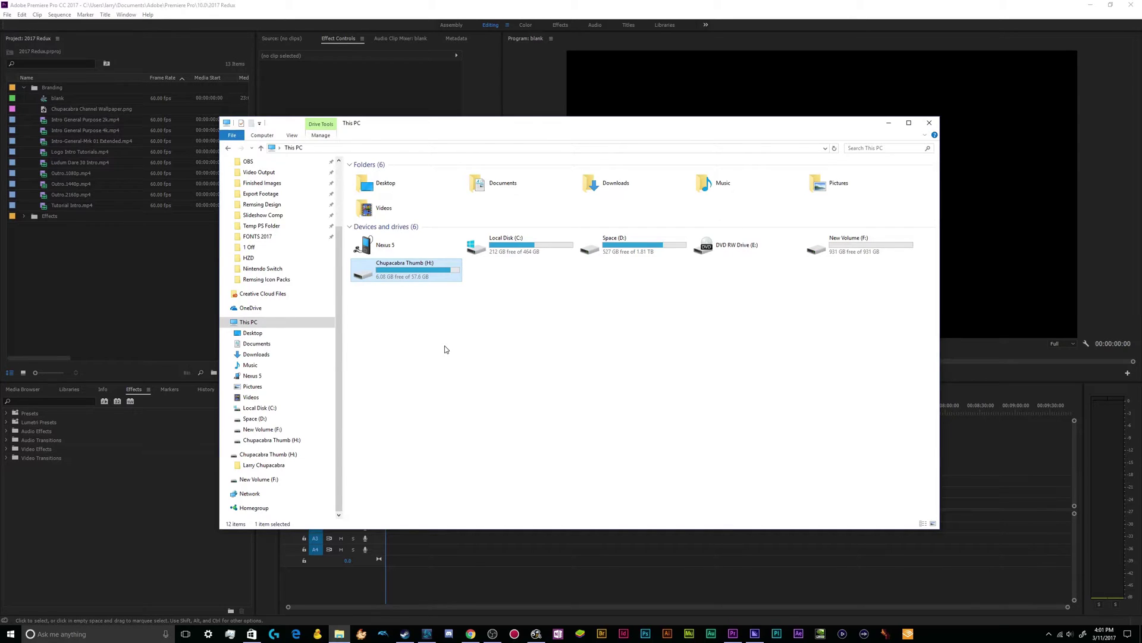
click(684, 340)
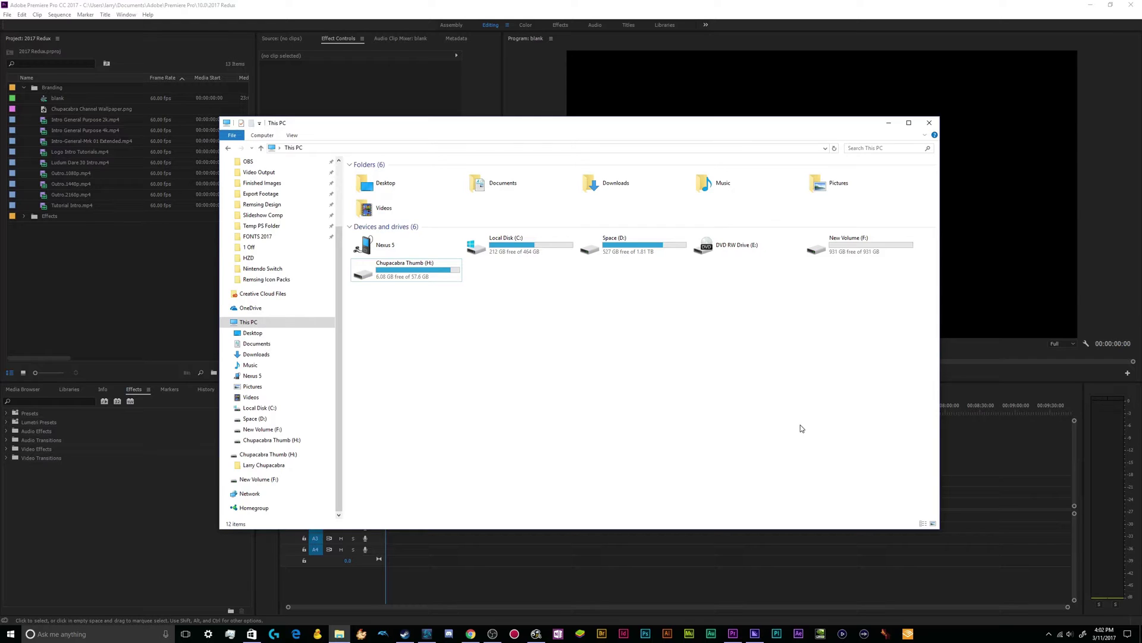
click(929, 123)
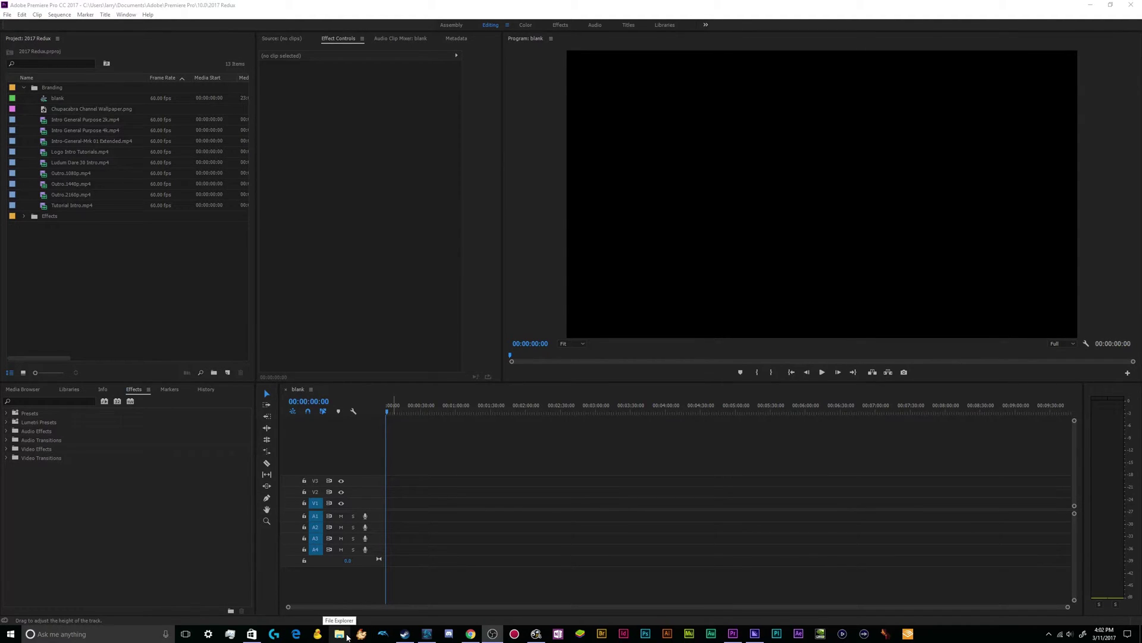
- Launch a fresh File Explorer window by searching 'File Explorer' from the taskbar
click(60, 634)
text(F)
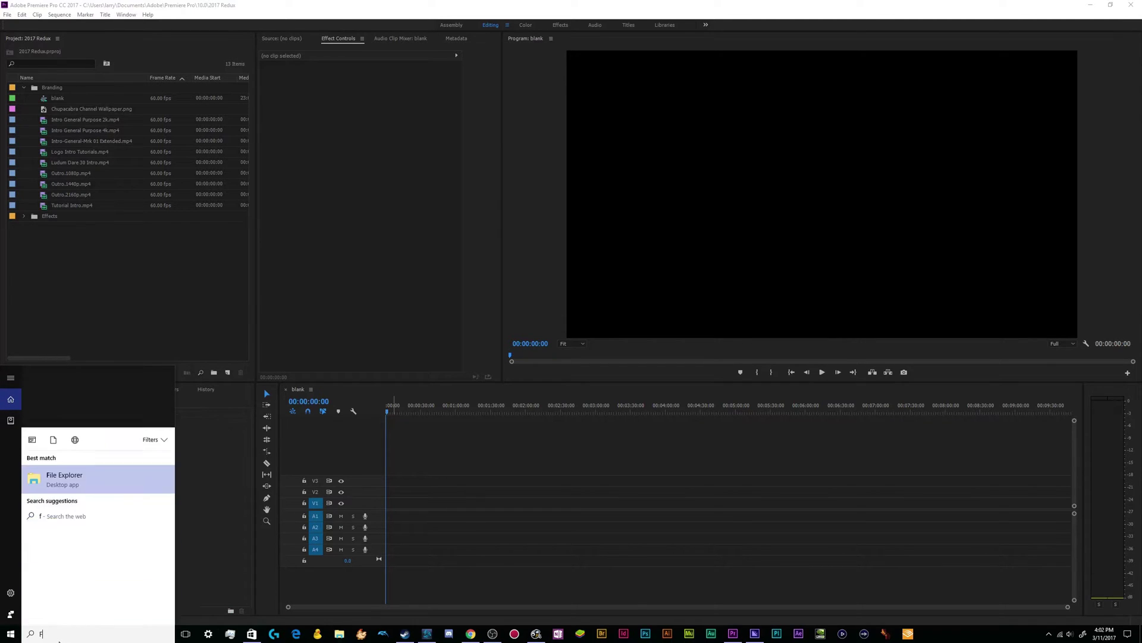
text(ile Explorer)
key(Return)
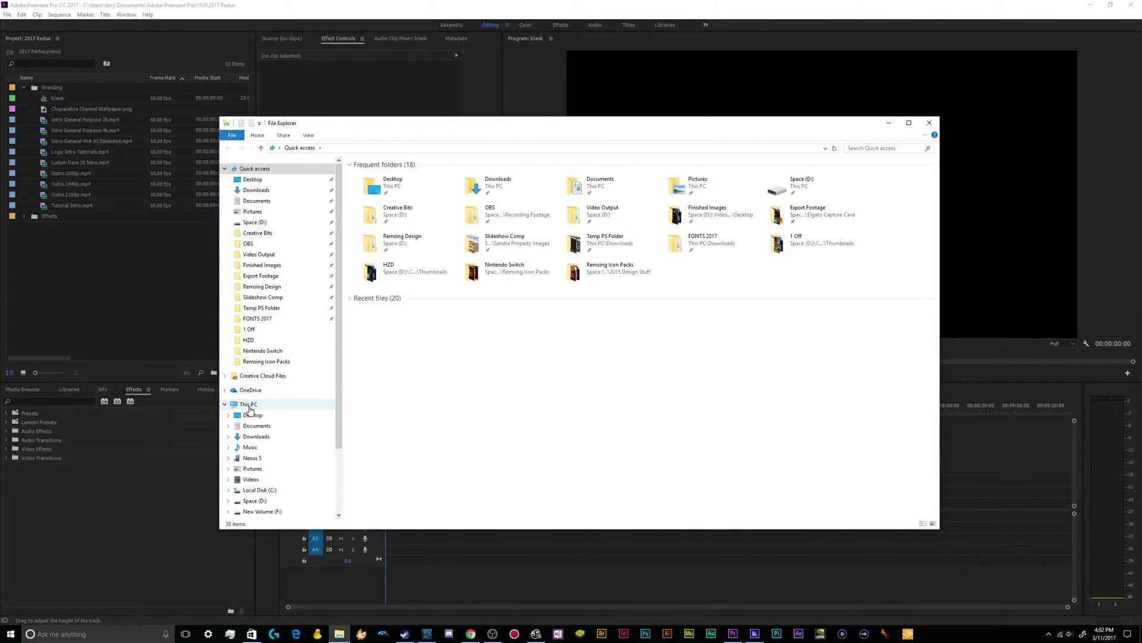
- Go to This PC and select the New Volume (F:) drive
click(249, 405)
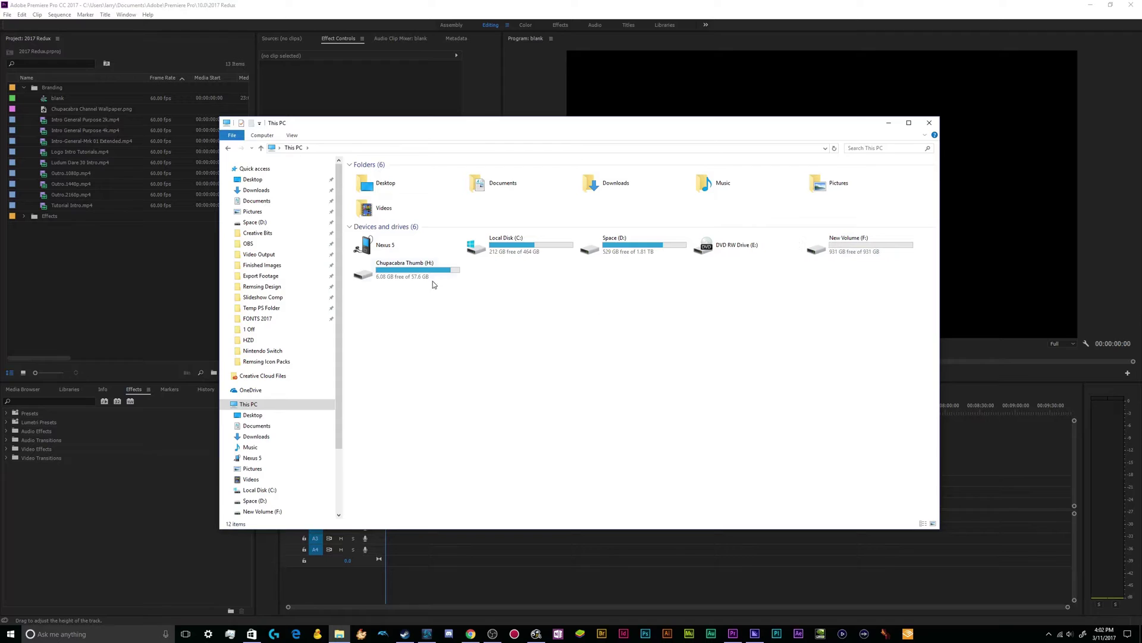
click(883, 259)
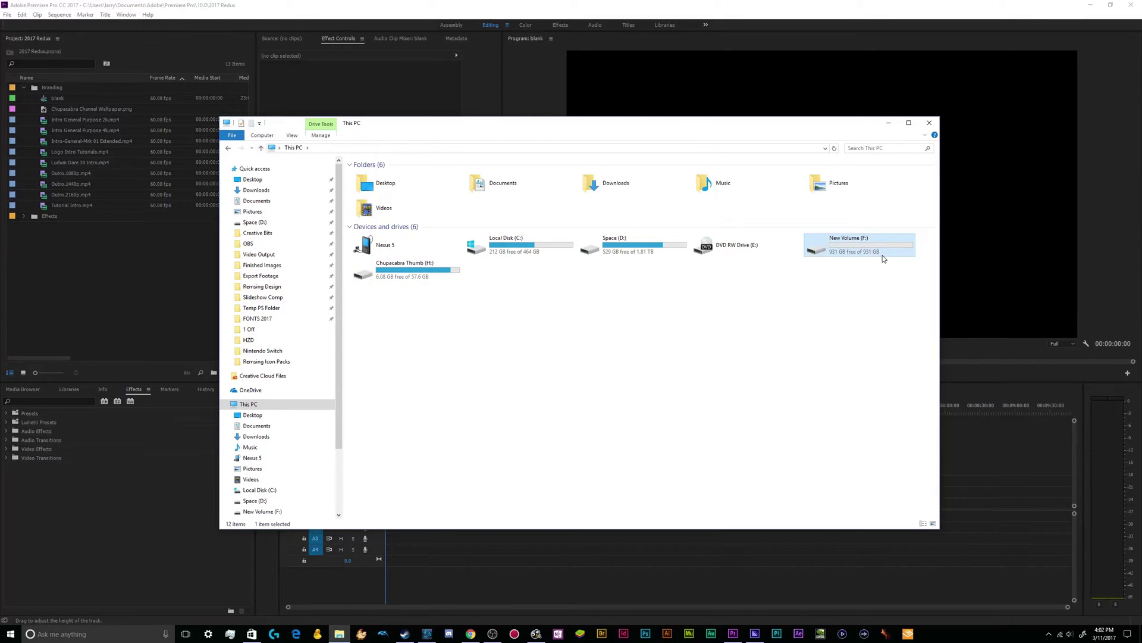
- Open Format for New Volume (F:) and choose NTFS (Default) as the file system
right_click(848, 245)
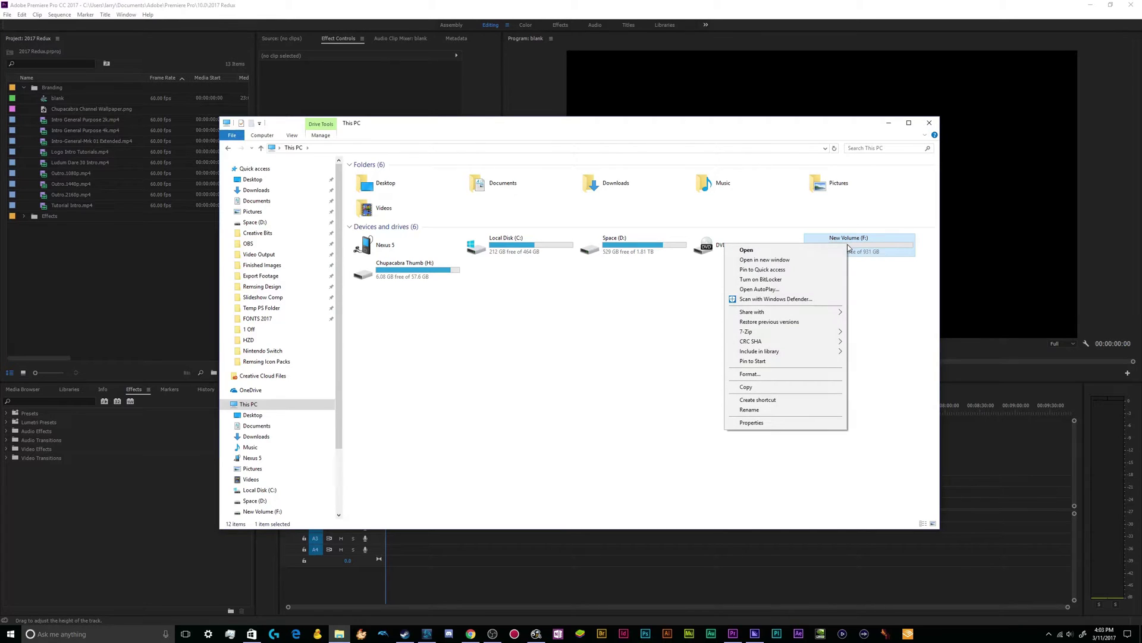
click(773, 374)
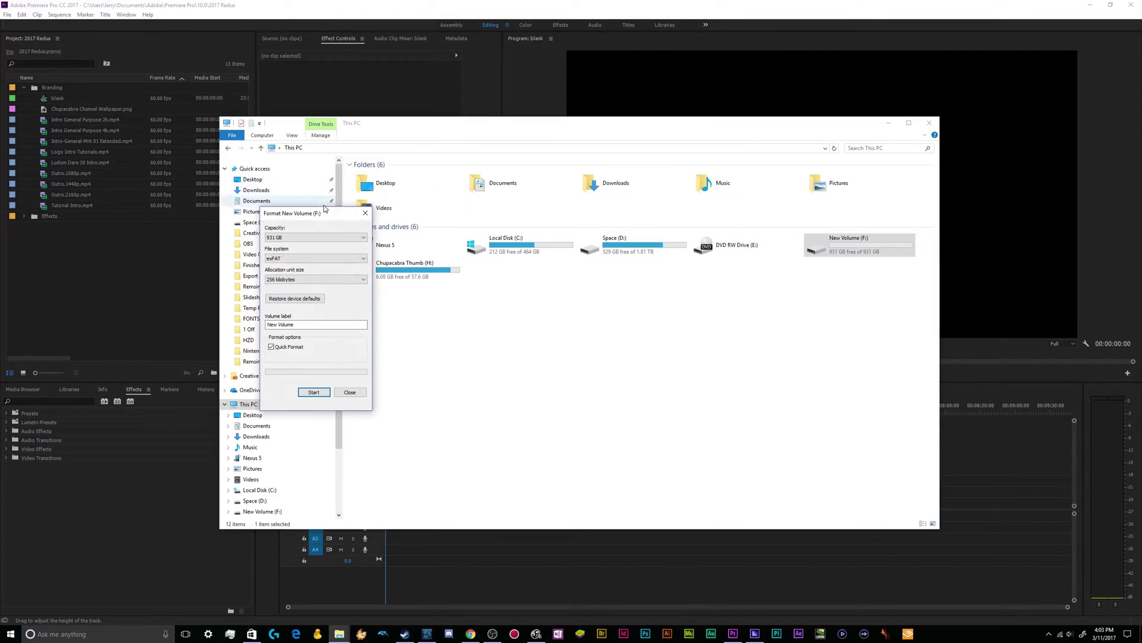
drag(326, 209, 736, 197)
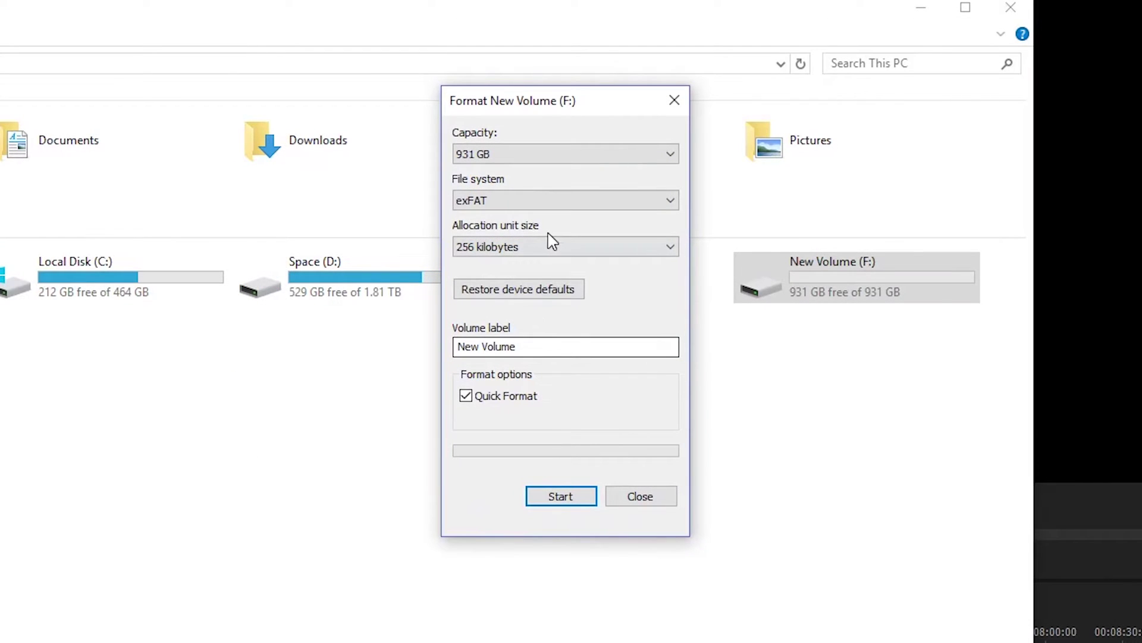
click(553, 202)
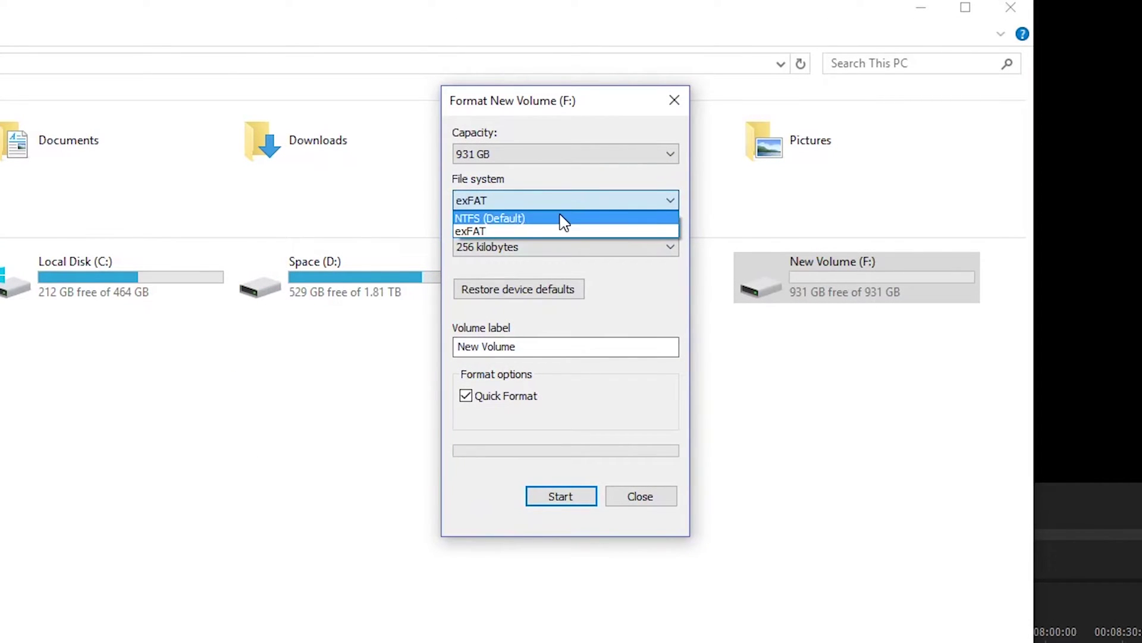
click(563, 219)
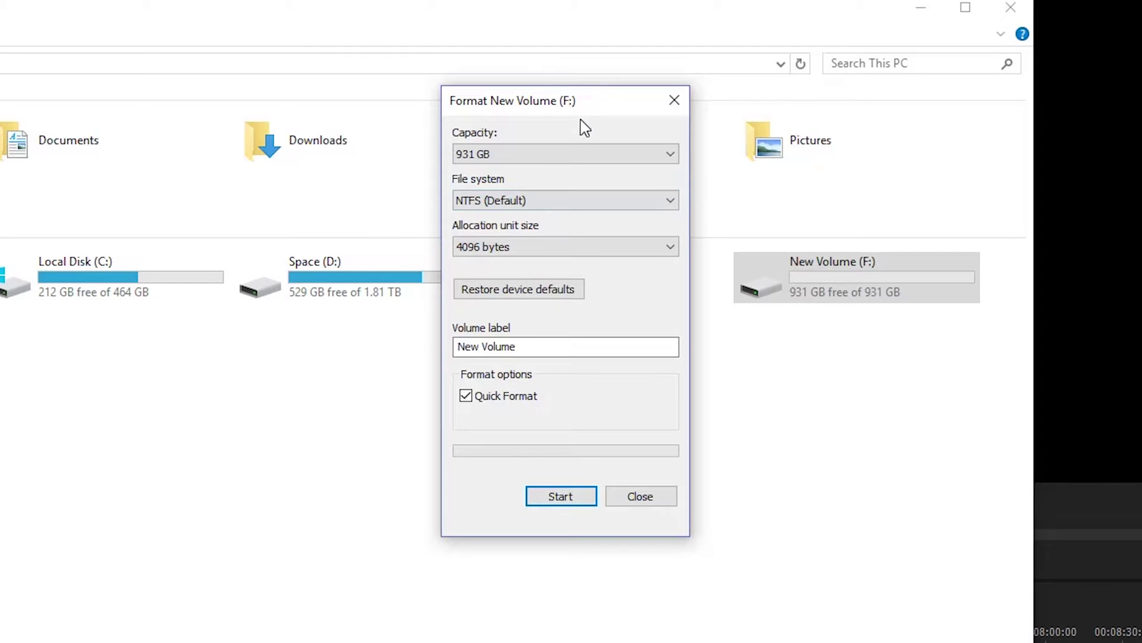
click(523, 151)
click(525, 153)
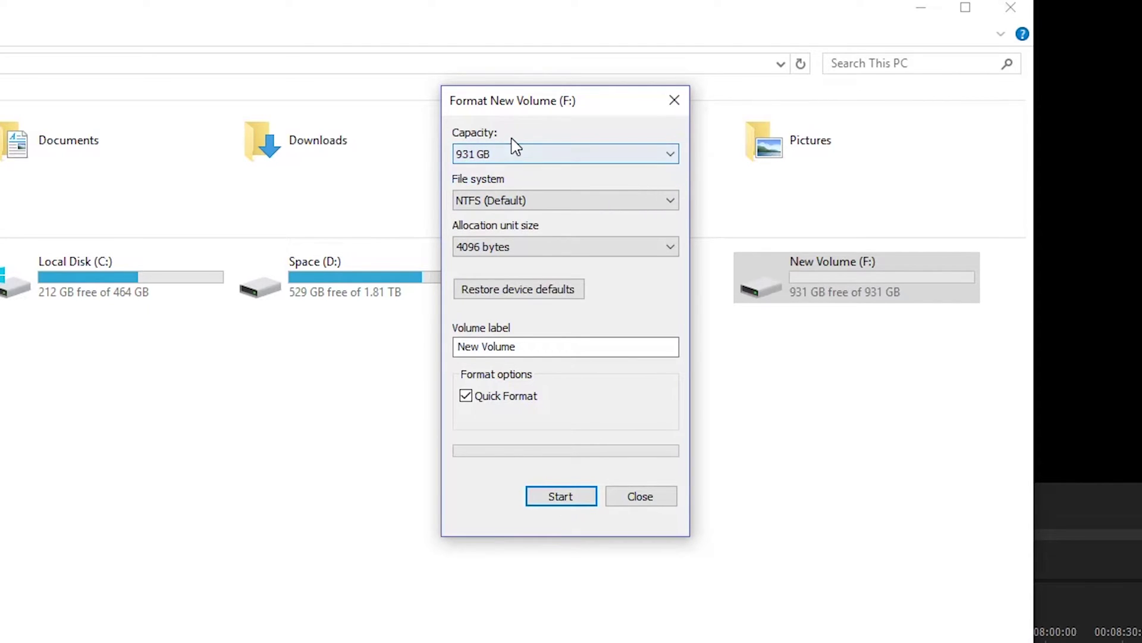
click(512, 152)
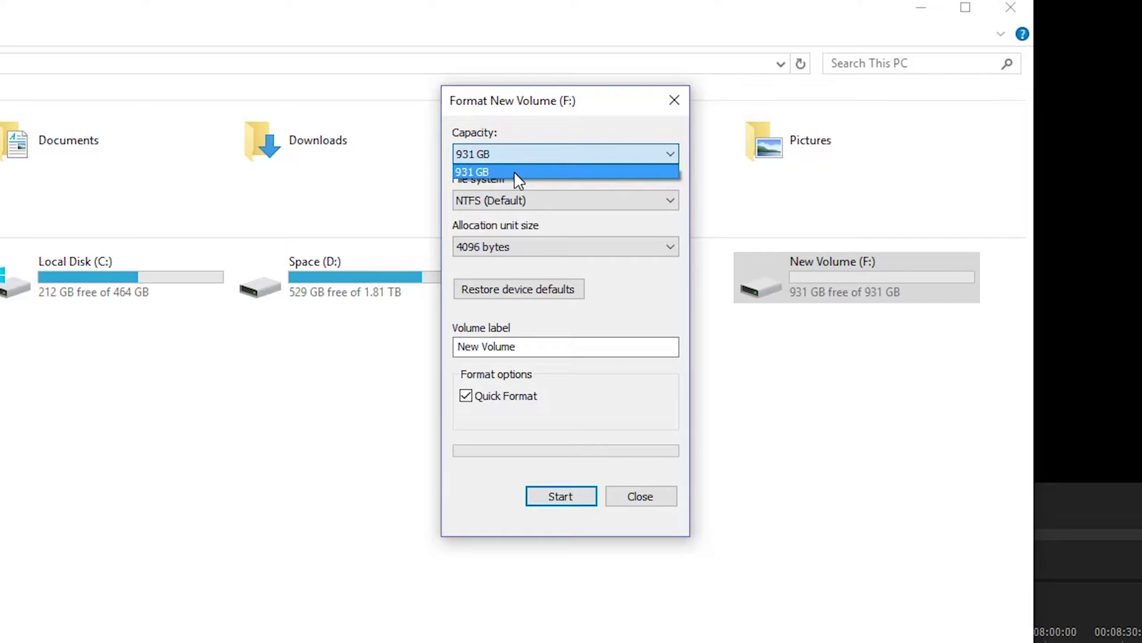
click(516, 174)
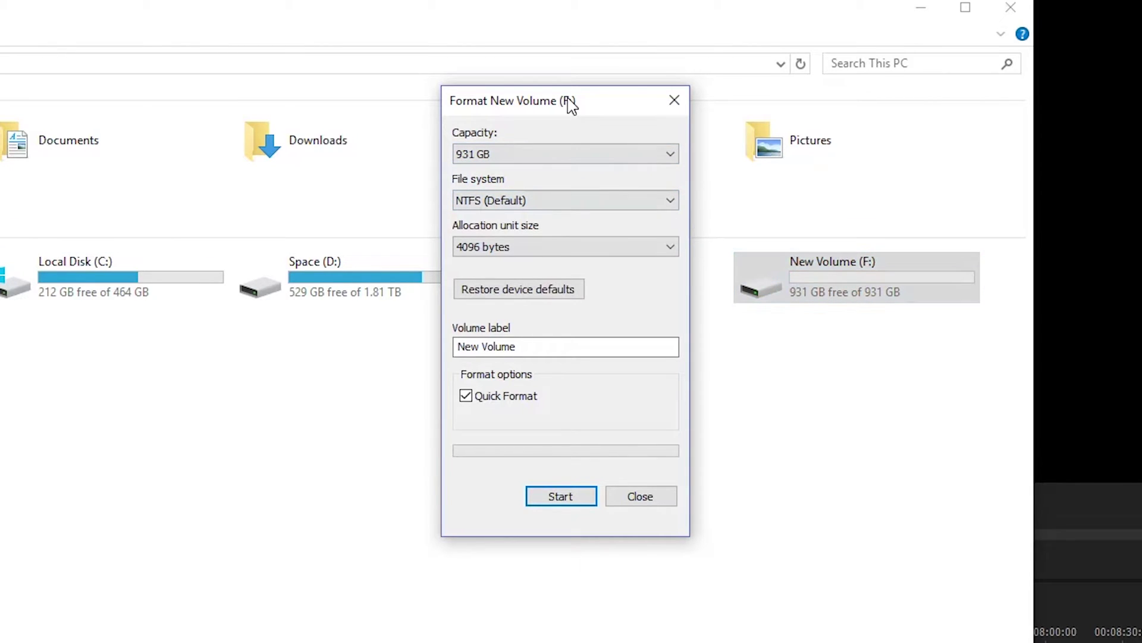
click(561, 156)
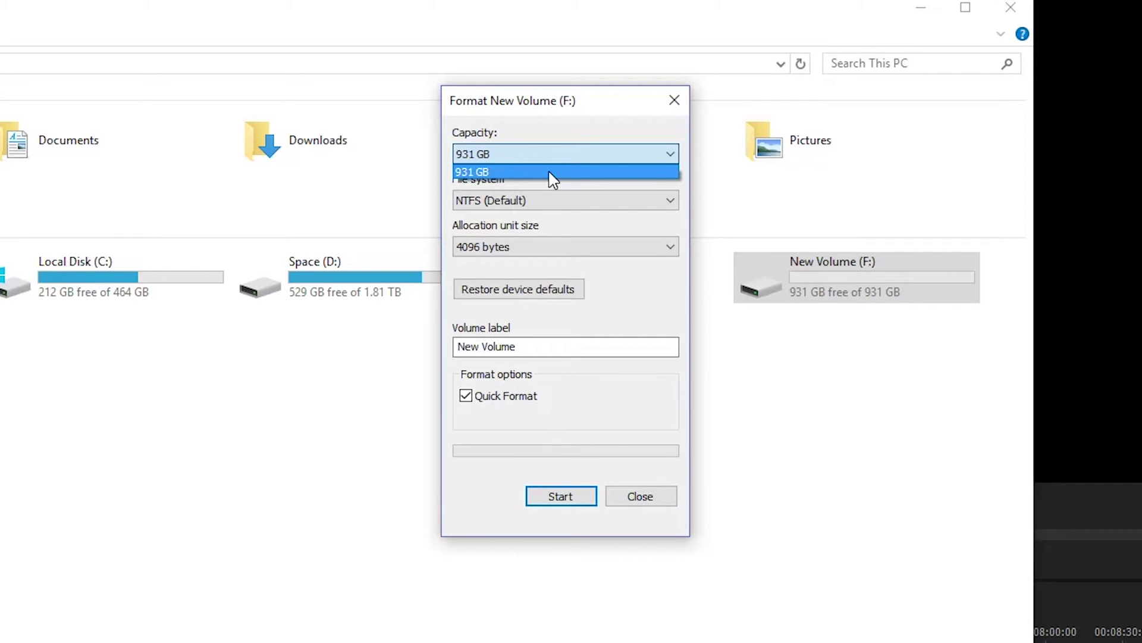
click(553, 172)
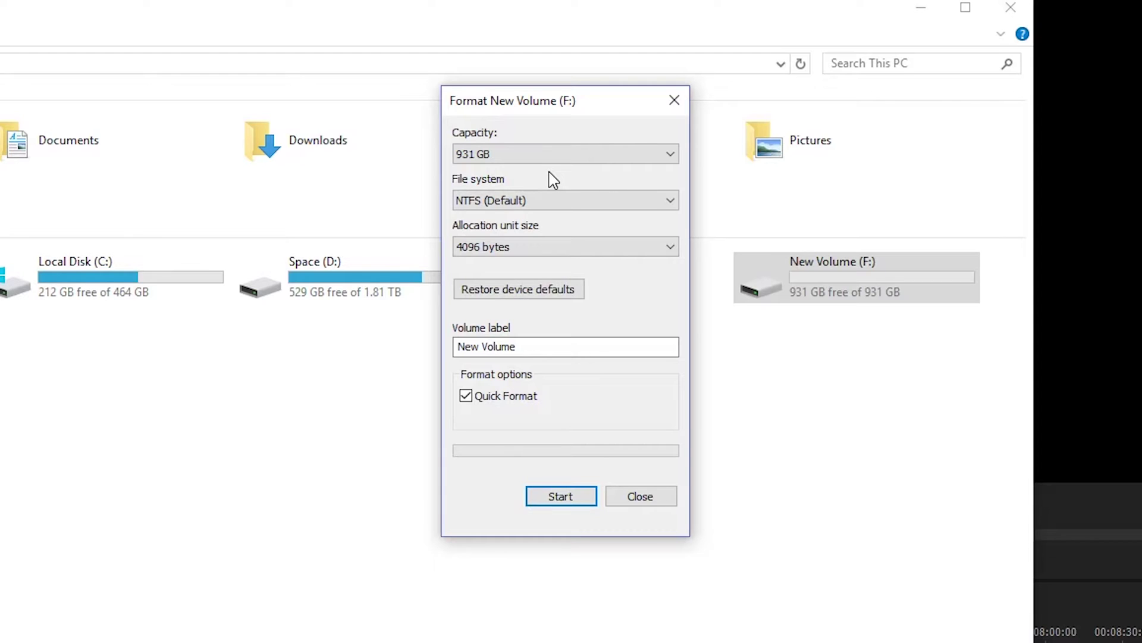
click(548, 153)
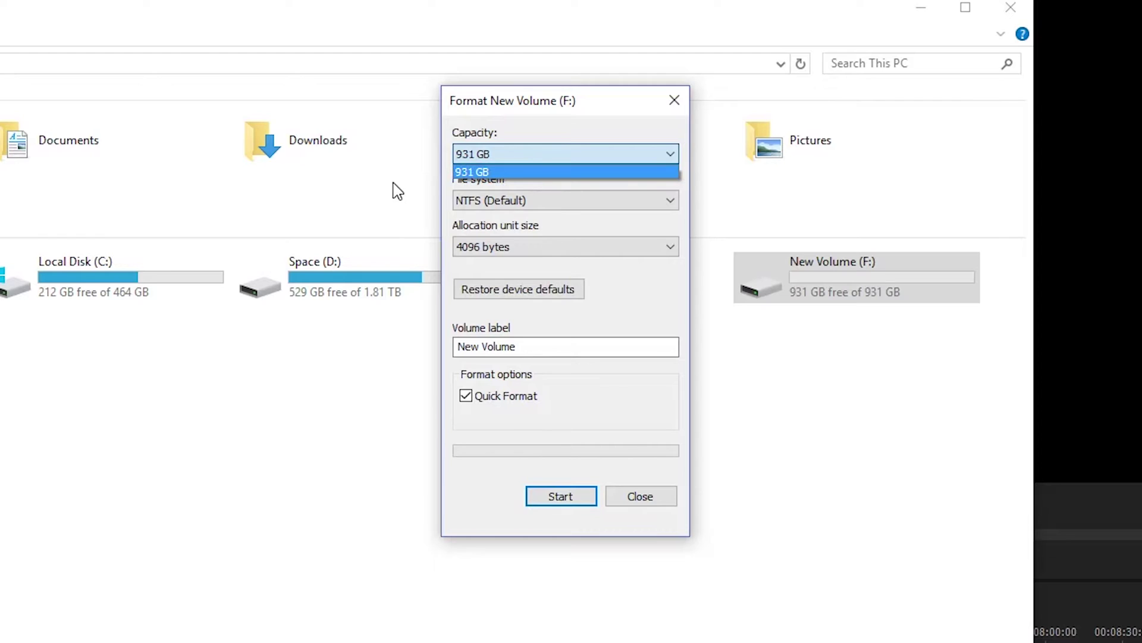
click(520, 167)
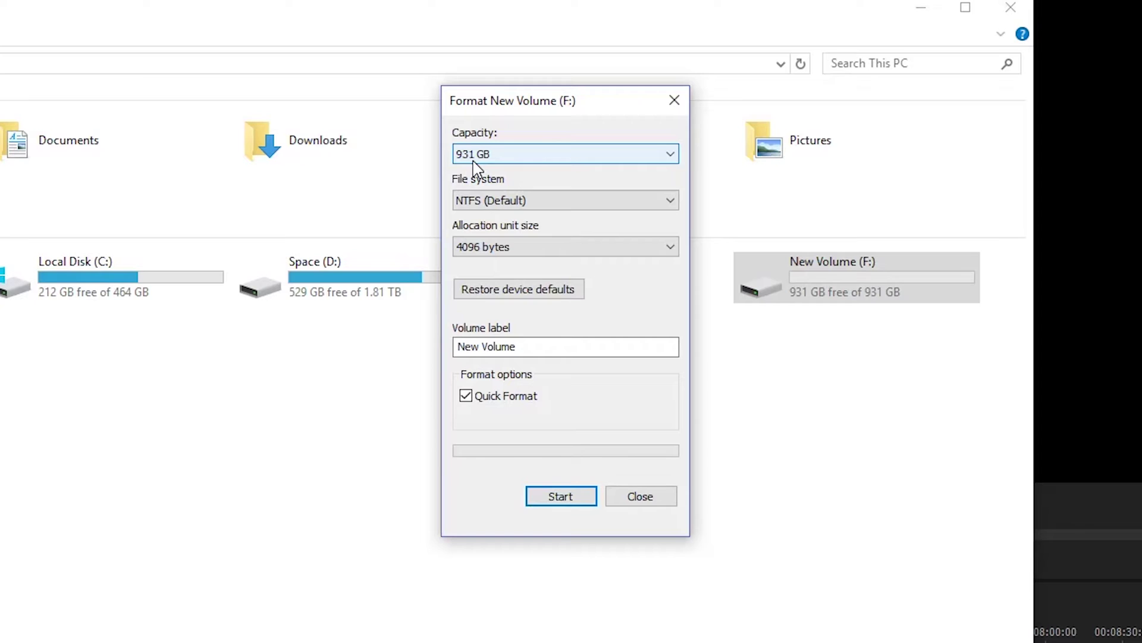
click(811, 287)
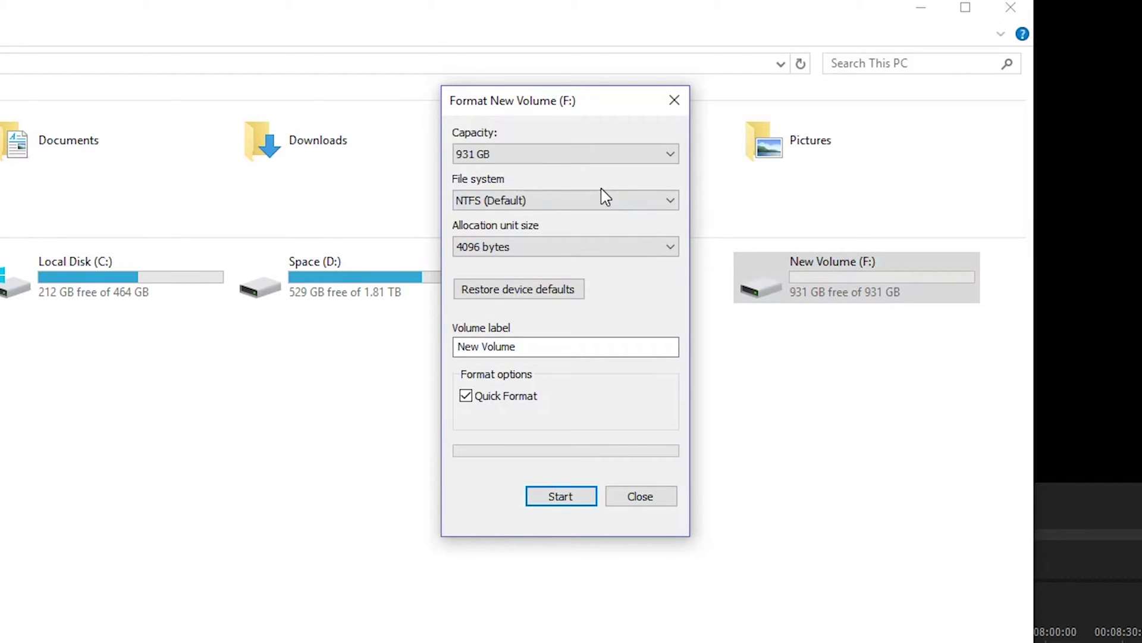
- Change the F: format file system to exFAT, giving 256-kilobyte allocation units
click(496, 199)
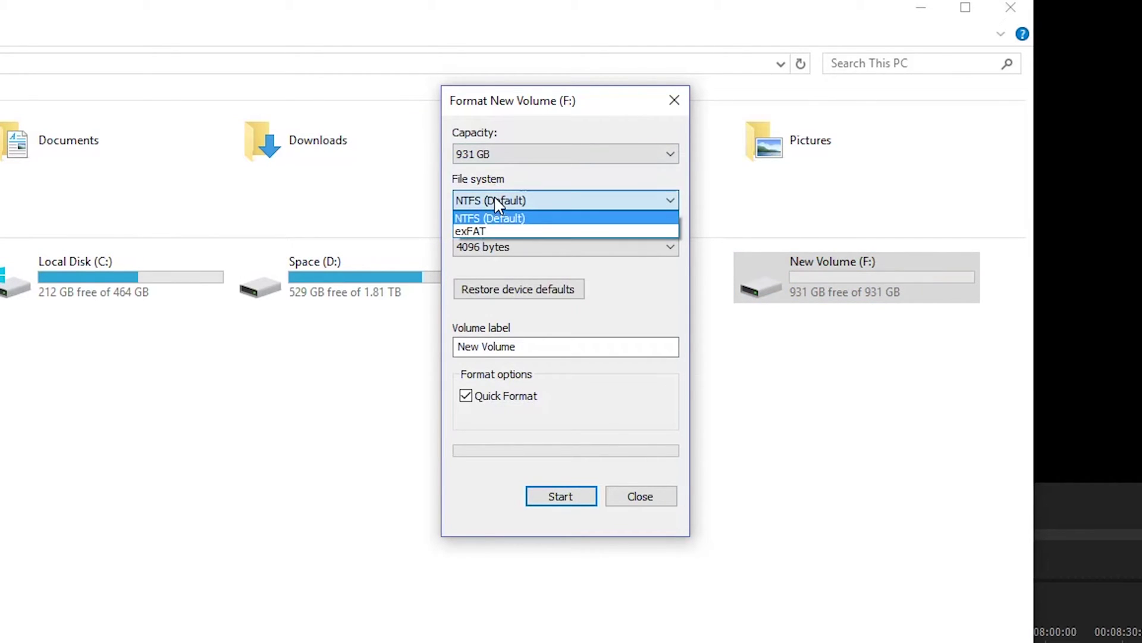
click(573, 201)
click(576, 201)
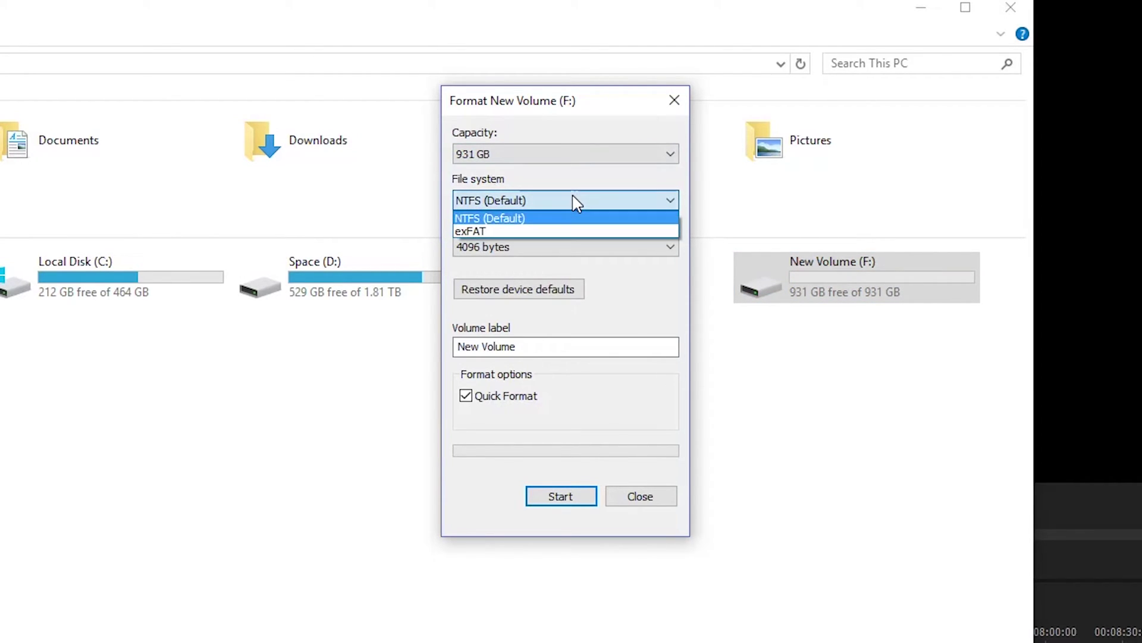
click(480, 229)
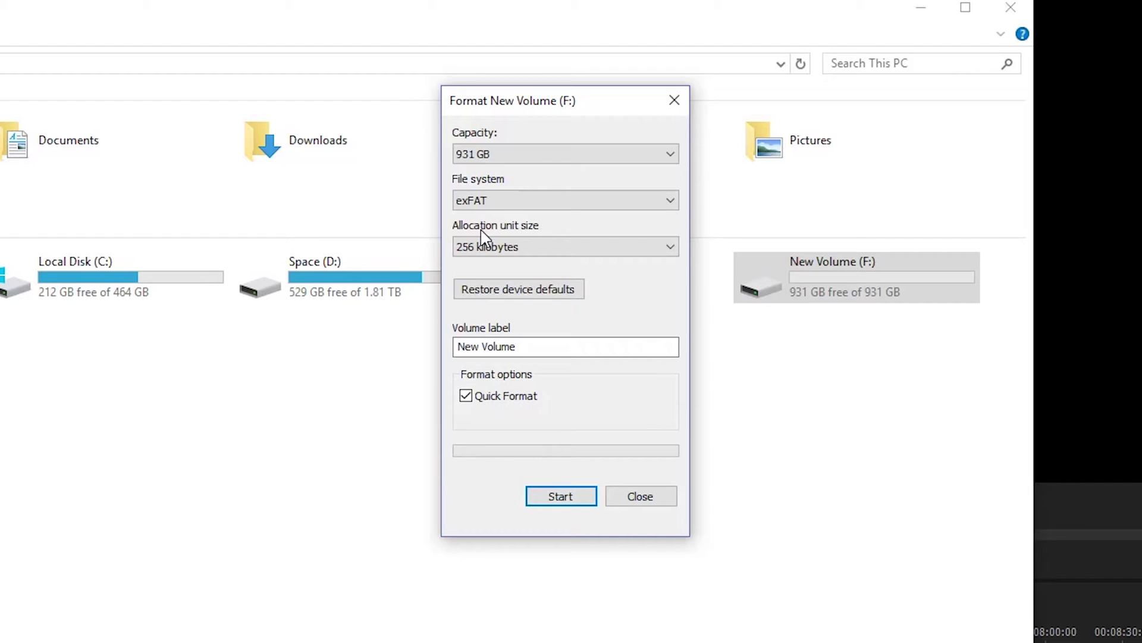
- Switch the F: format file system back to NTFS (Default)
click(521, 202)
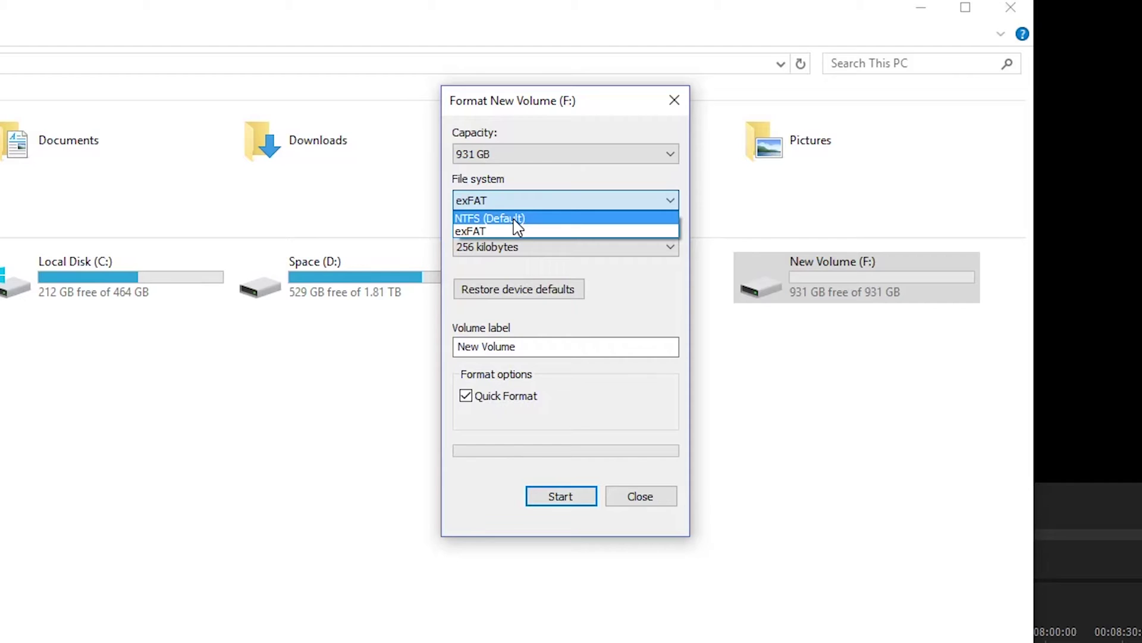
click(517, 218)
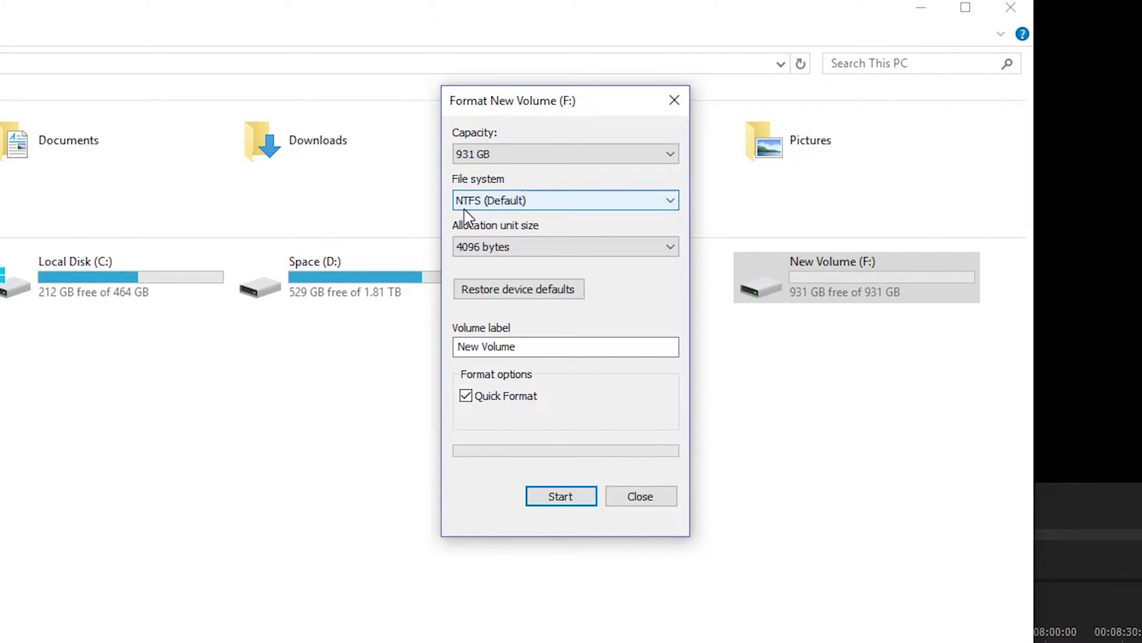
- Explicitly set the allocation unit size to 4096 bytes, keeping NTFS
click(484, 247)
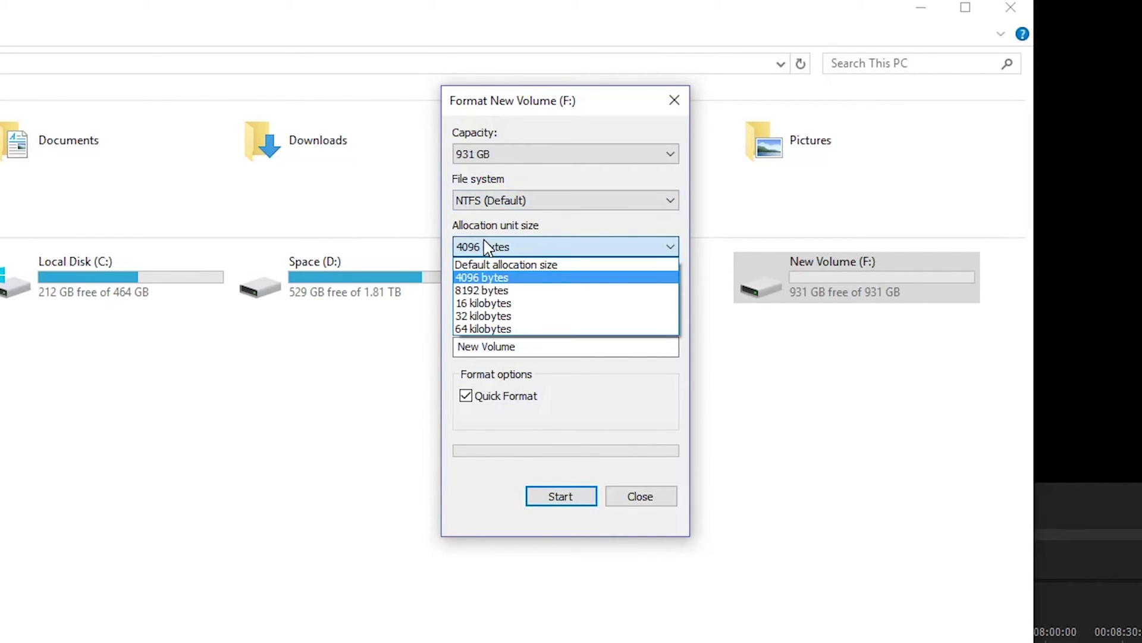
click(524, 279)
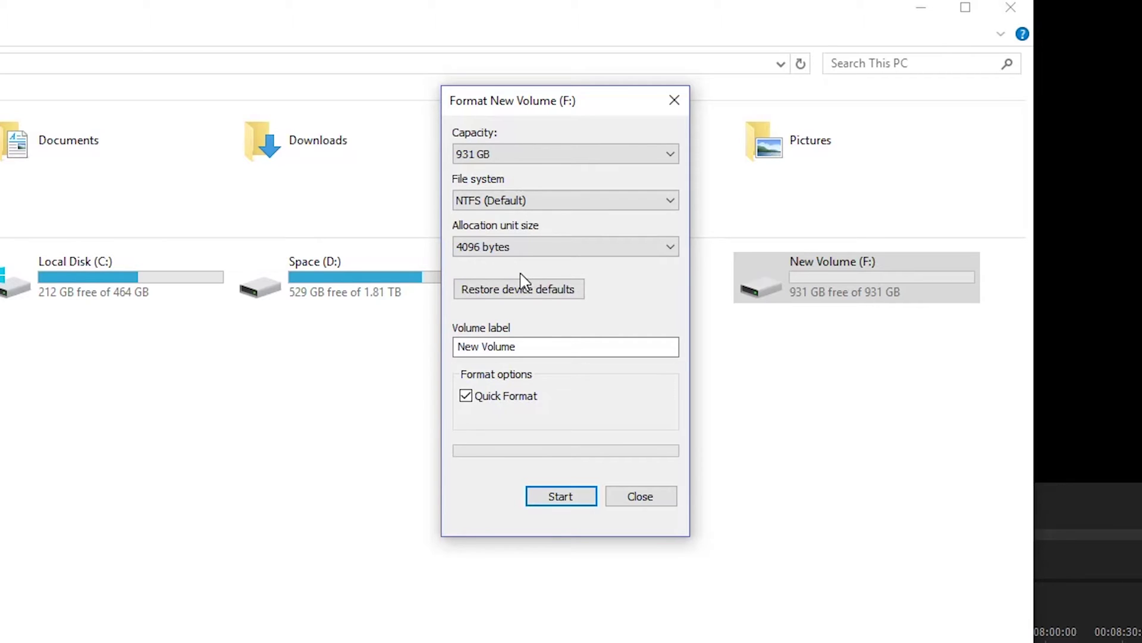
click(505, 247)
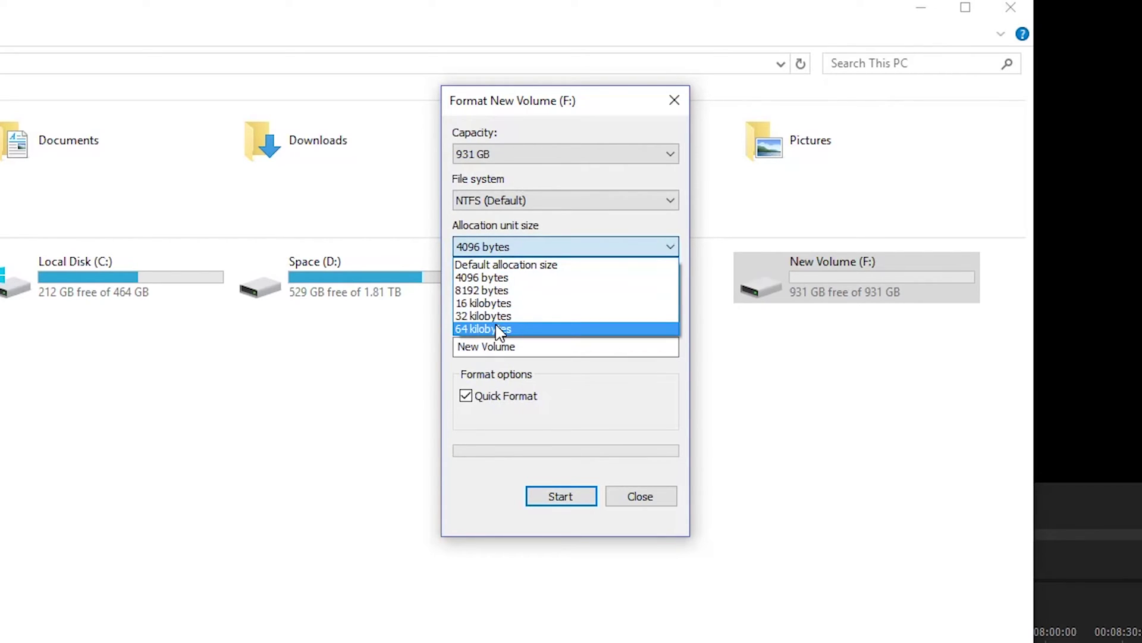
click(502, 283)
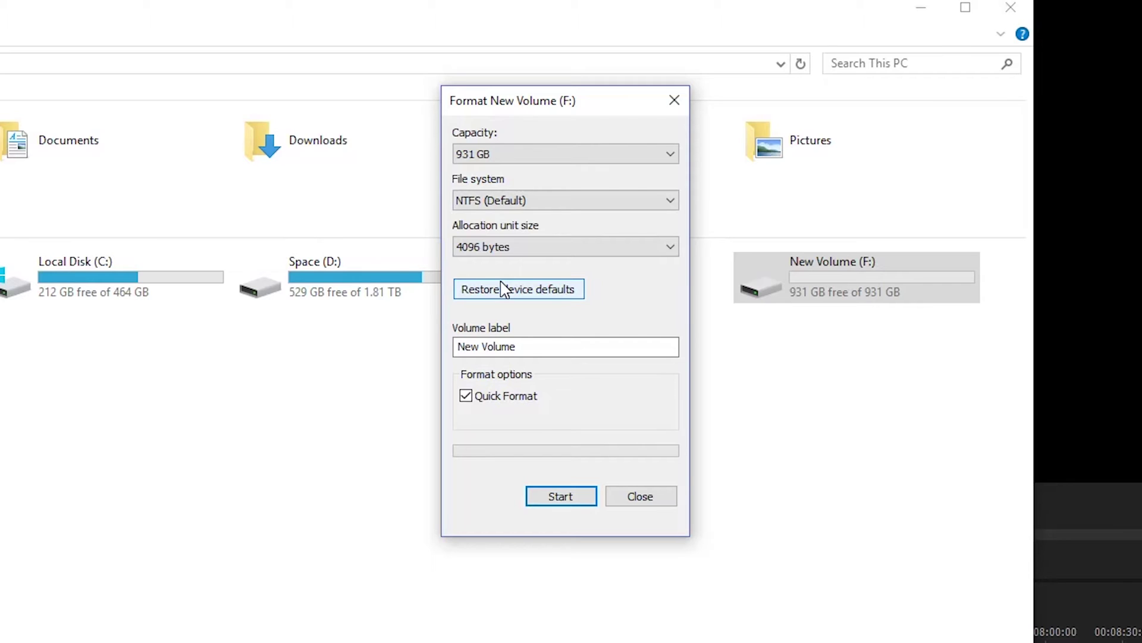
click(470, 246)
click(487, 259)
click(489, 250)
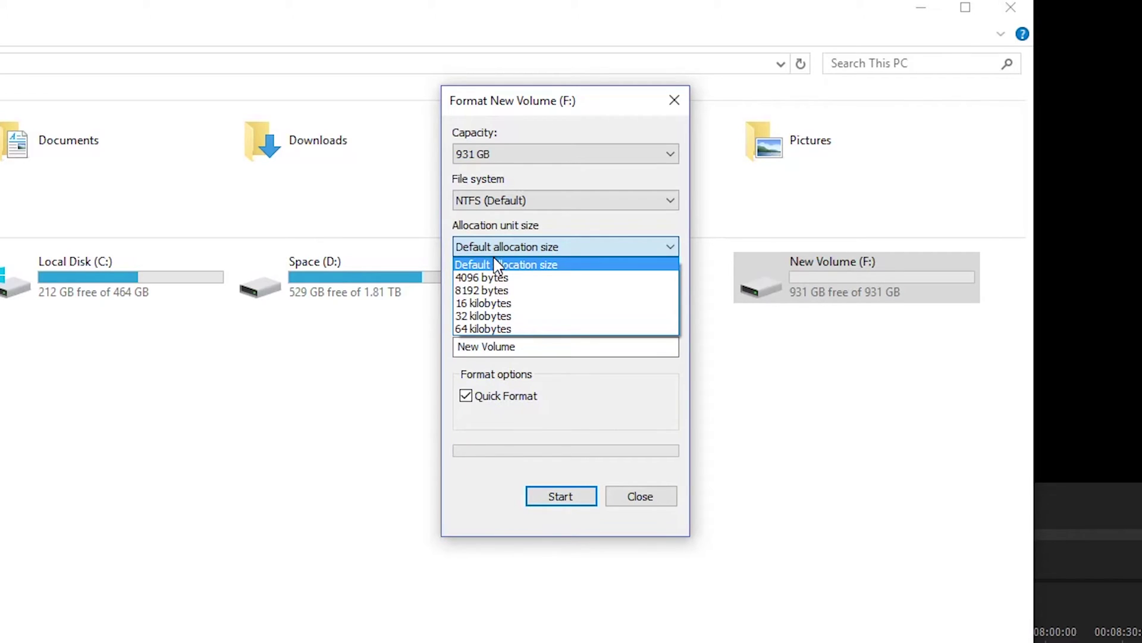
click(498, 267)
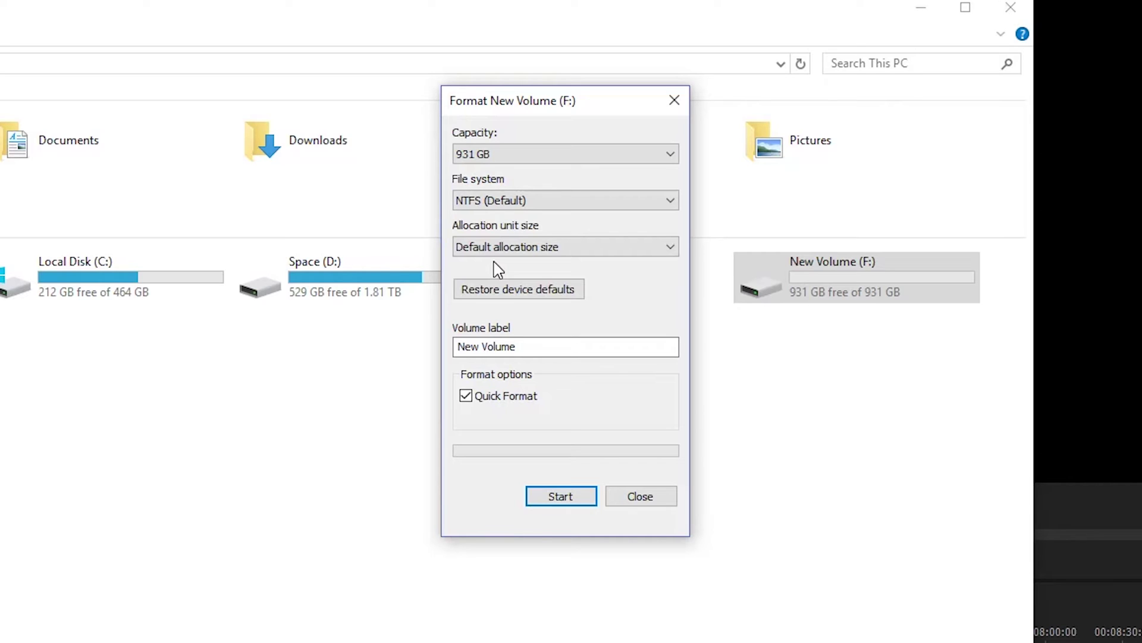
click(493, 248)
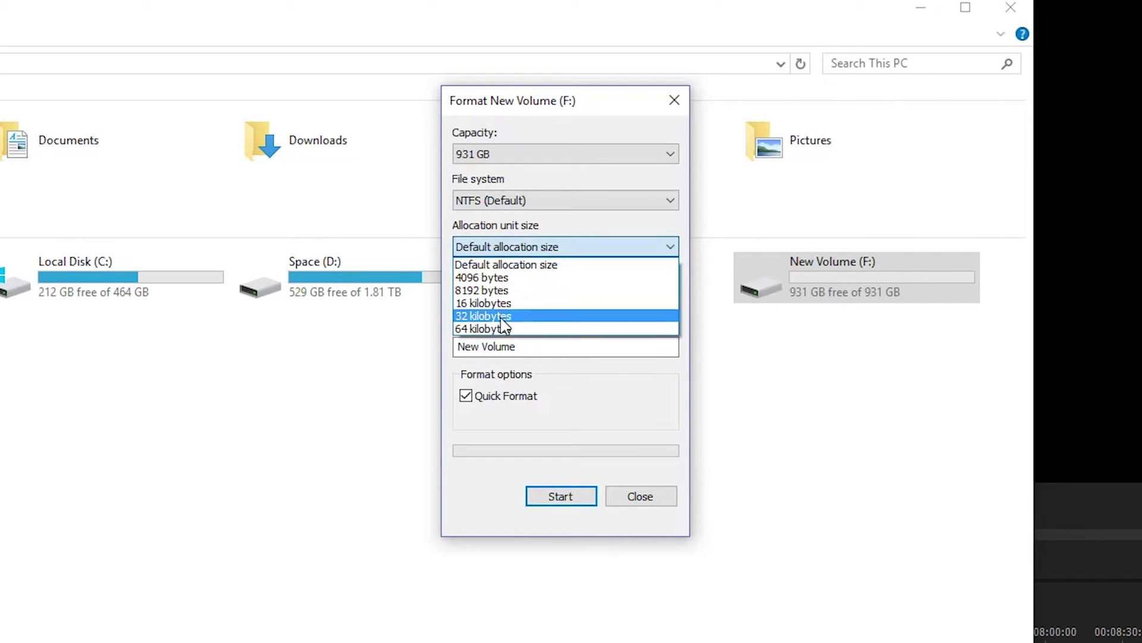
click(491, 278)
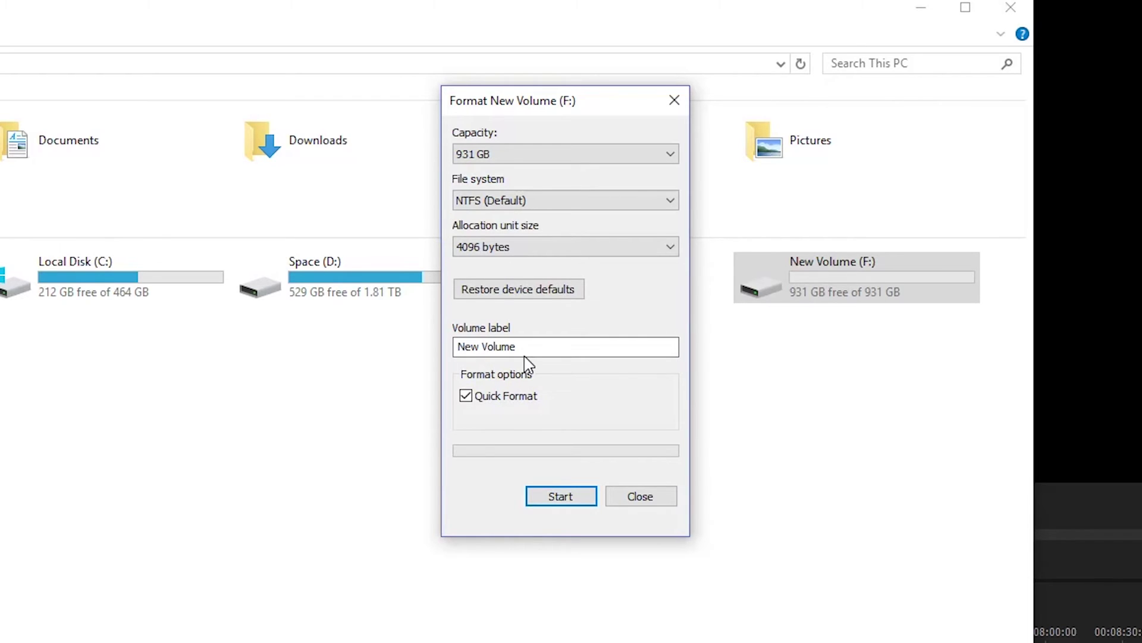
- Relabel the F: volume 'Chupacabra Passport', leaving Quick Format on
triple_click(541, 345)
text(Chu)
key(BackSpace)
key(BackSpace)
text(hupacabra Passport)
click(487, 401)
click(488, 405)
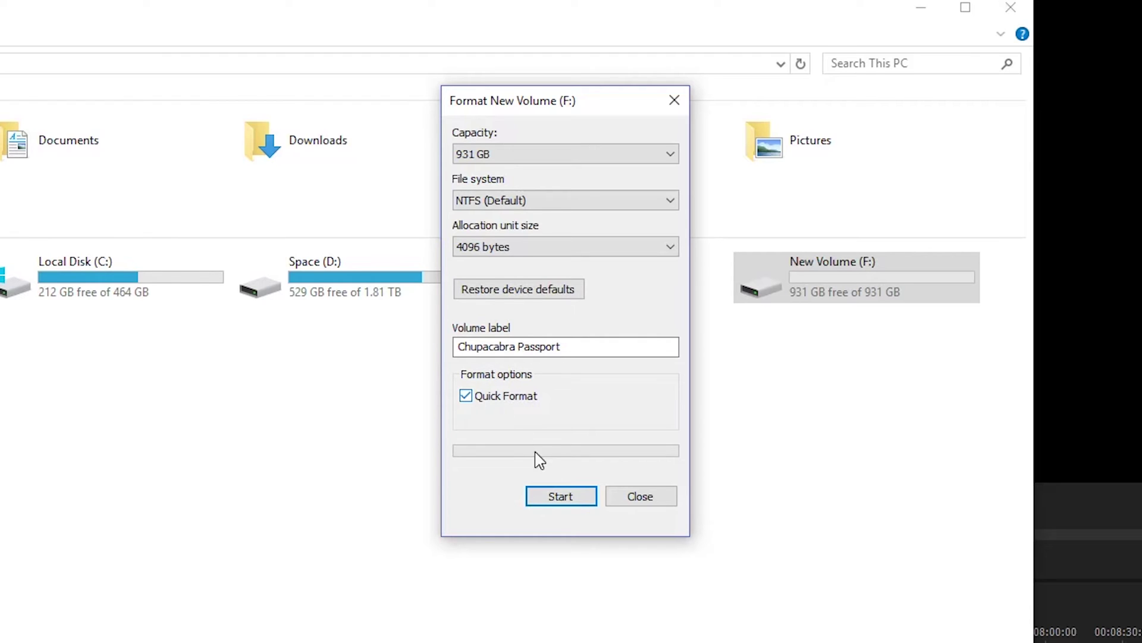
- Format F:, confirming the erase-all-data warning and dismissing Format Complete
click(575, 507)
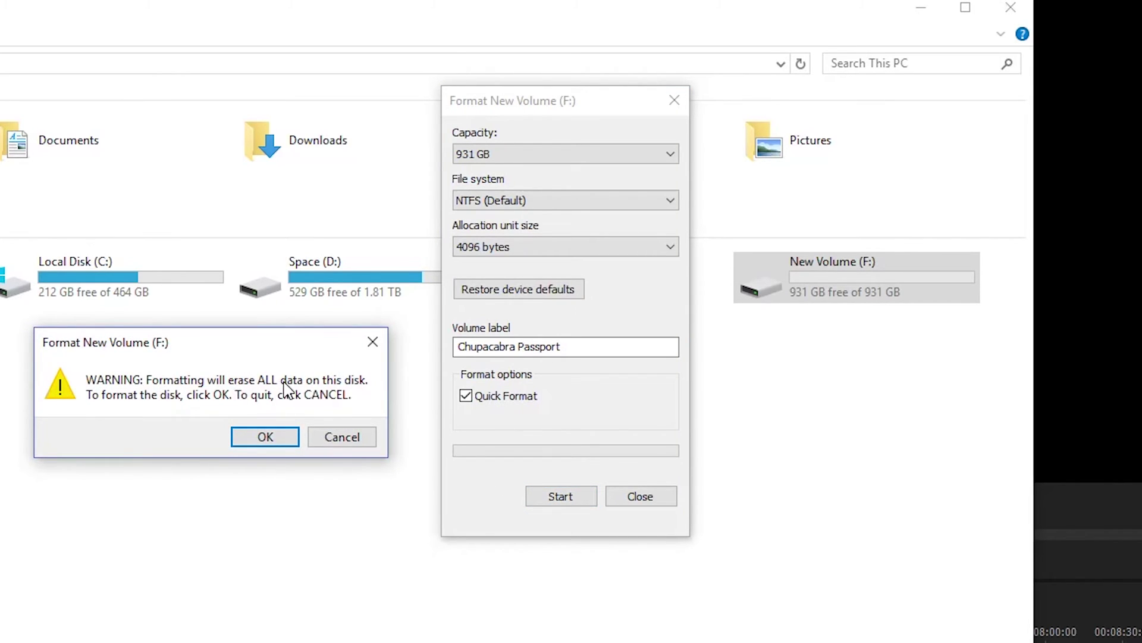
click(264, 440)
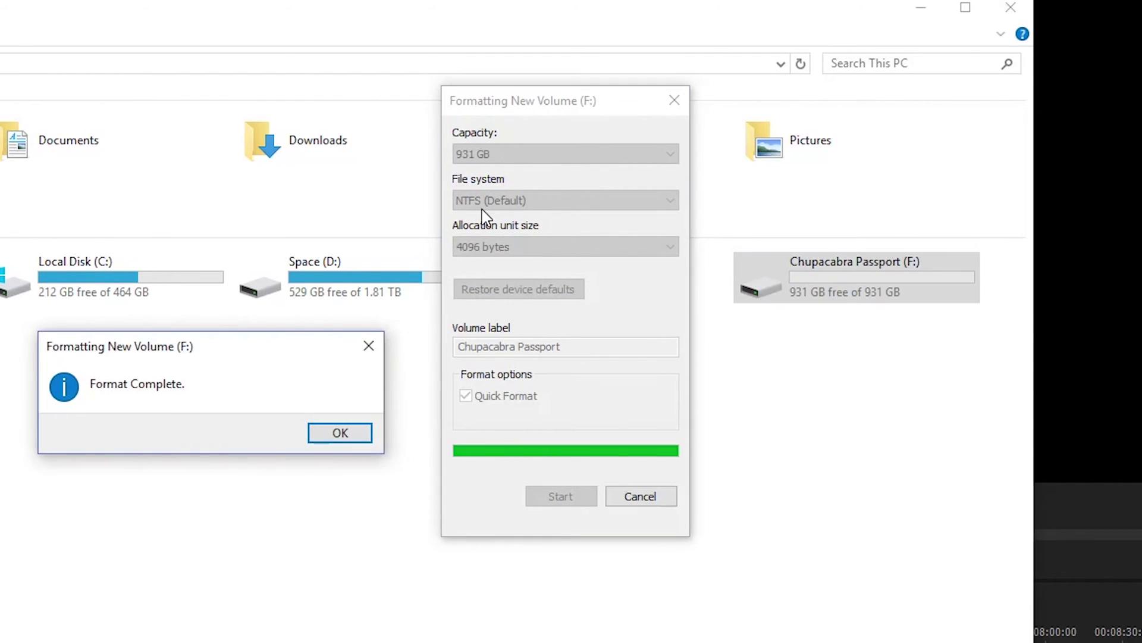
click(344, 434)
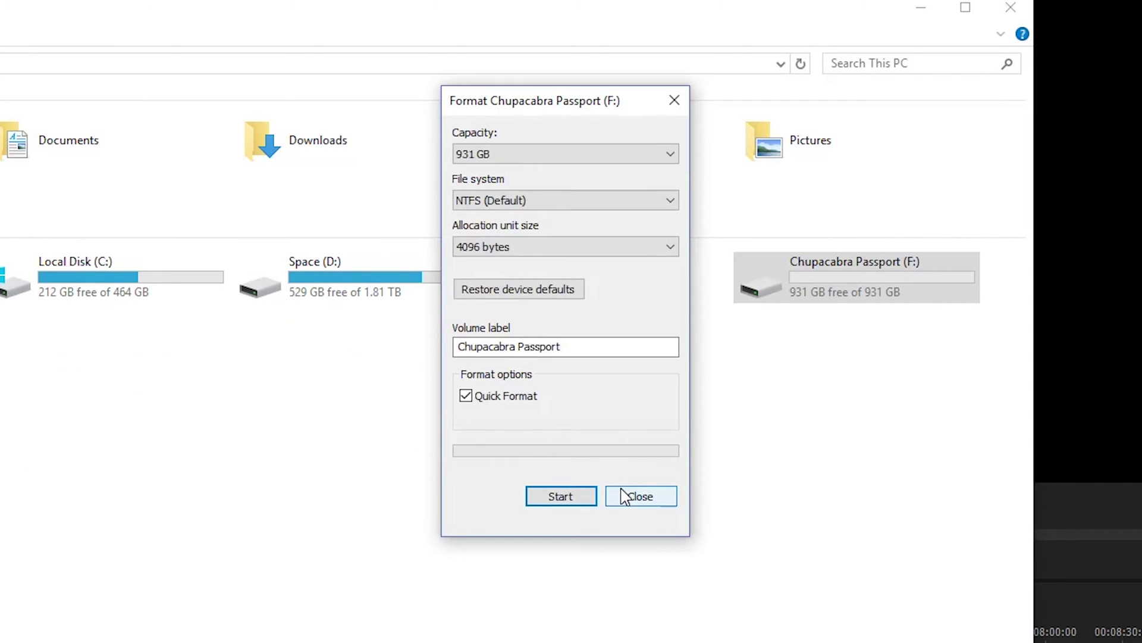
- Close the F: format window and open Format for Chupacabra Thumb (H:)
click(662, 499)
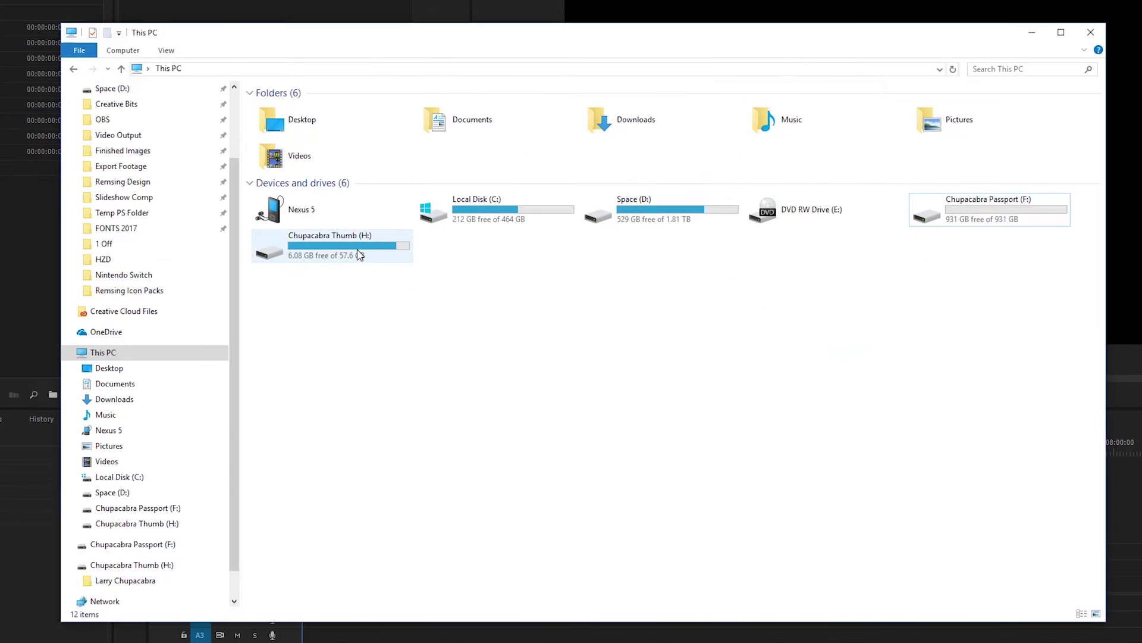
click(359, 255)
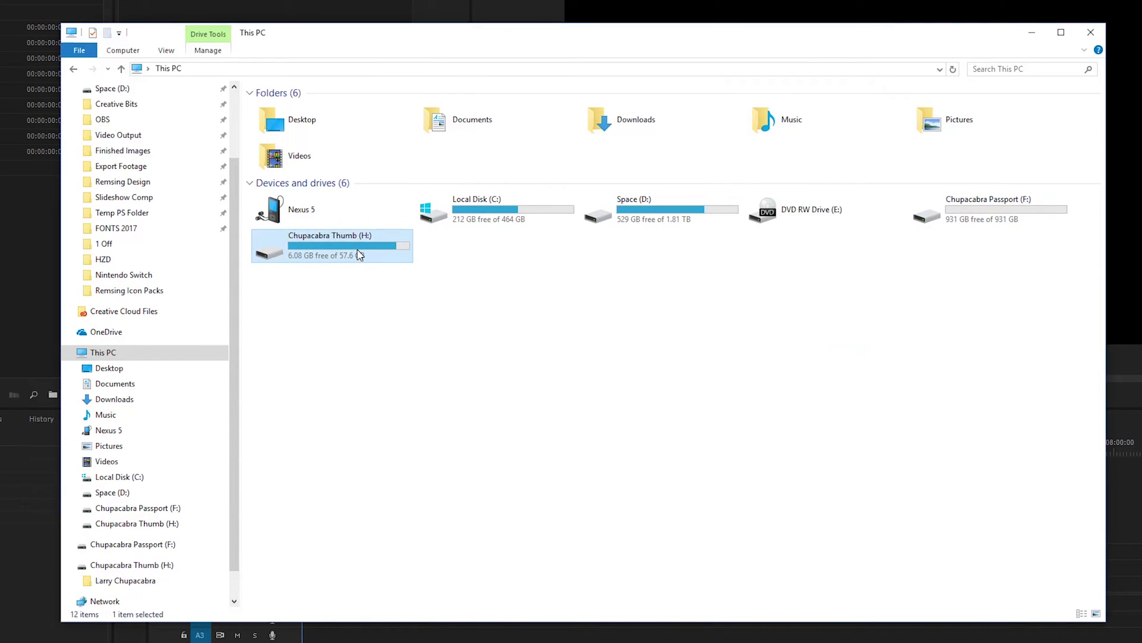
right_click(359, 255)
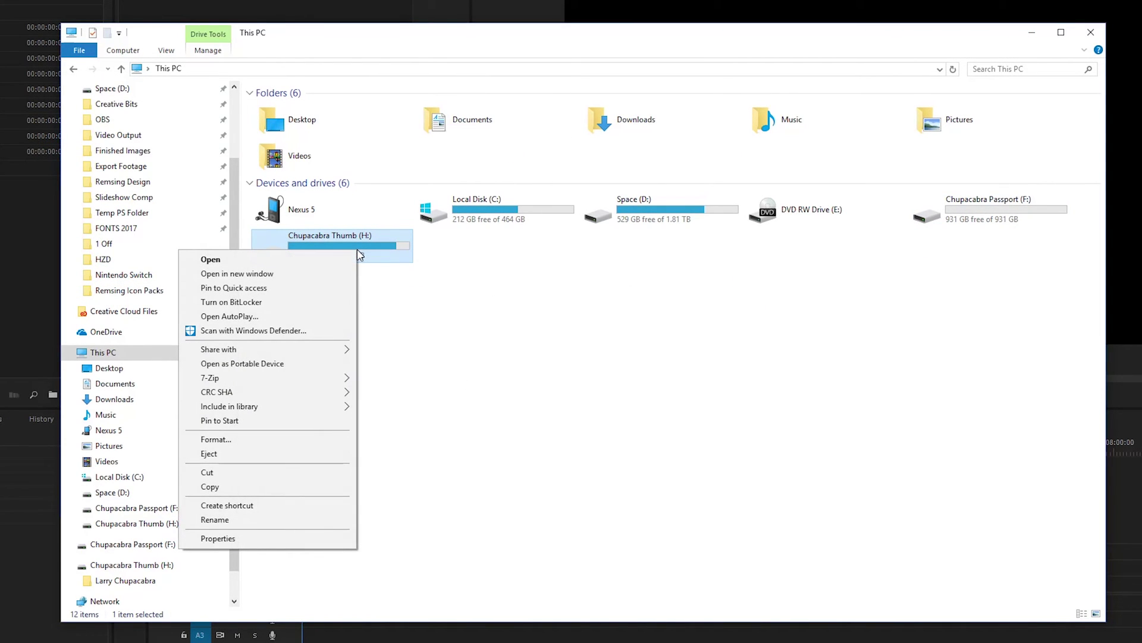
click(470, 266)
click(472, 266)
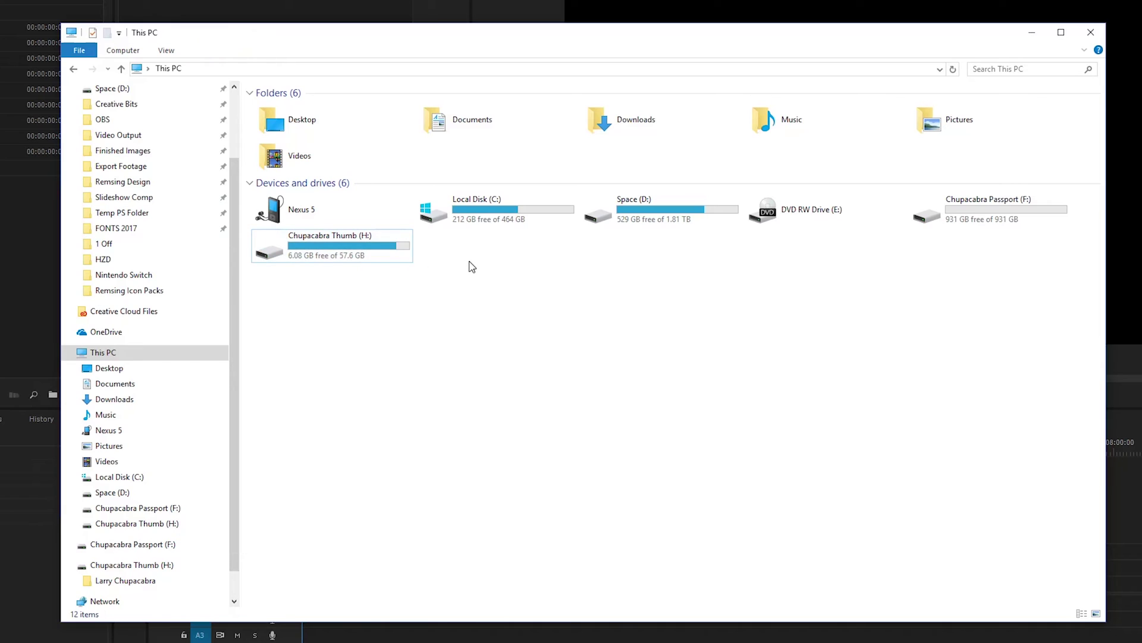
click(363, 260)
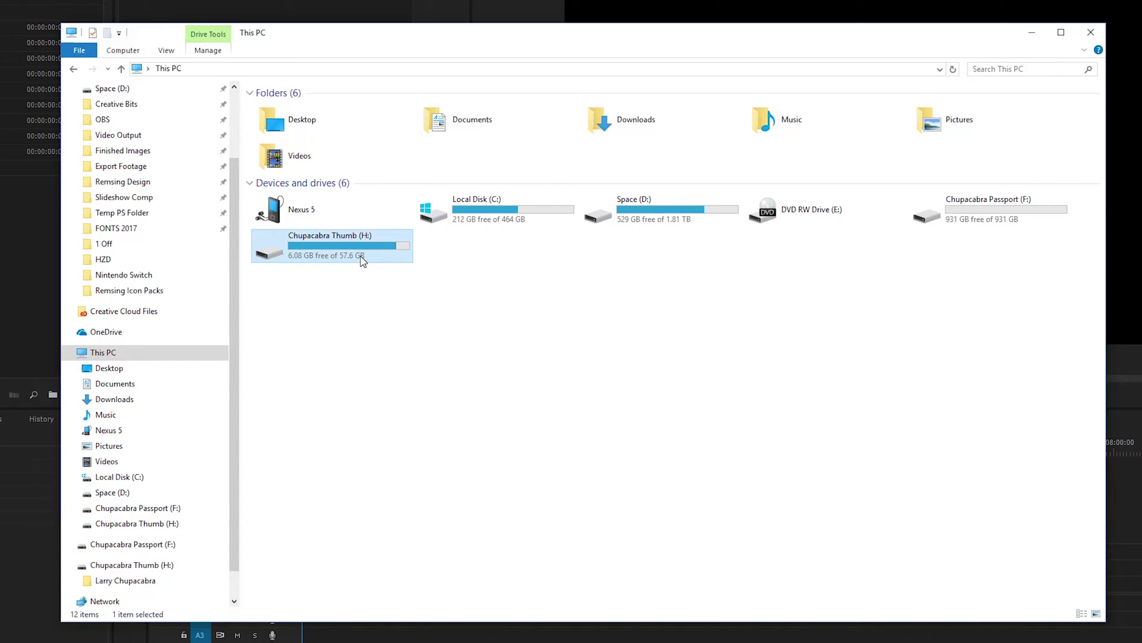
right_click(363, 260)
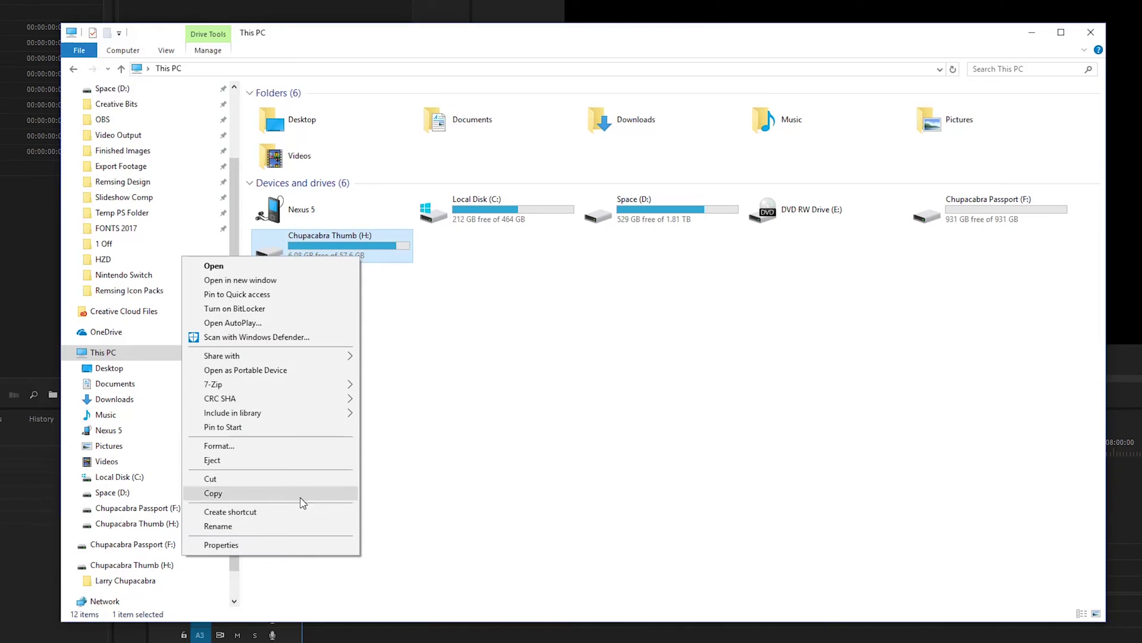
click(288, 445)
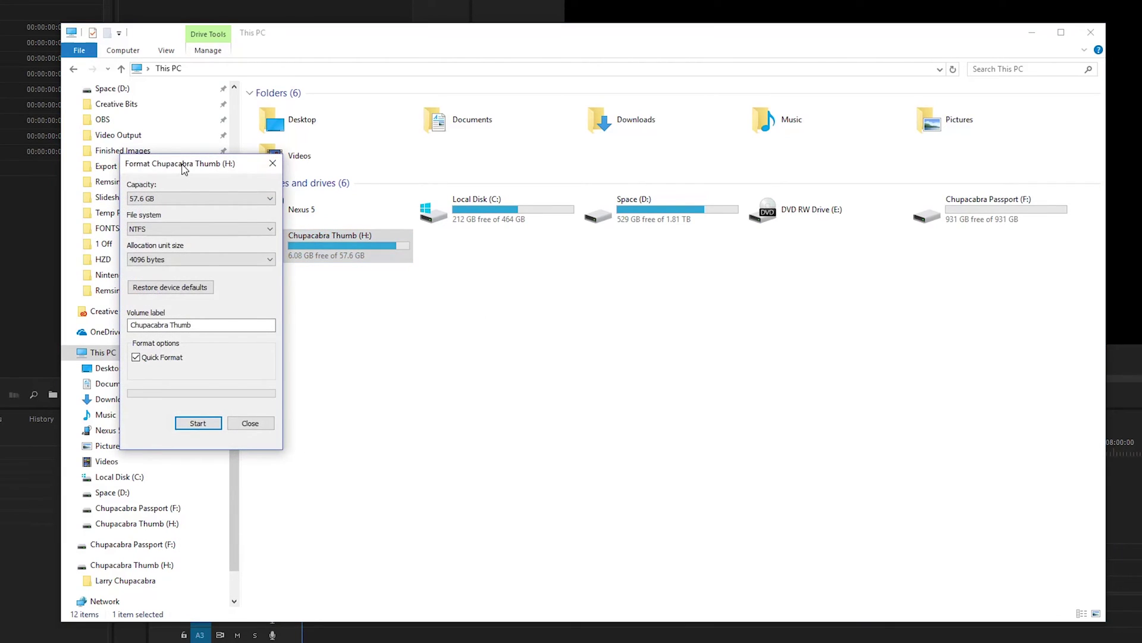
- Set the thumb drive's file system to exFAT with 4096-byte allocation units
drag(187, 169, 607, 175)
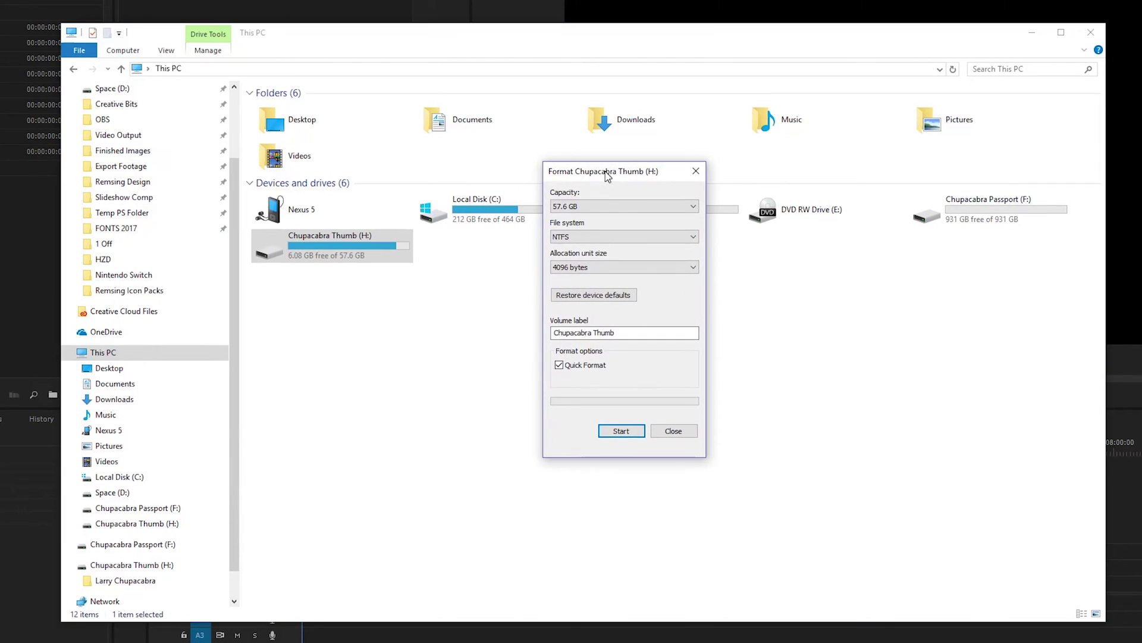
click(587, 238)
click(588, 257)
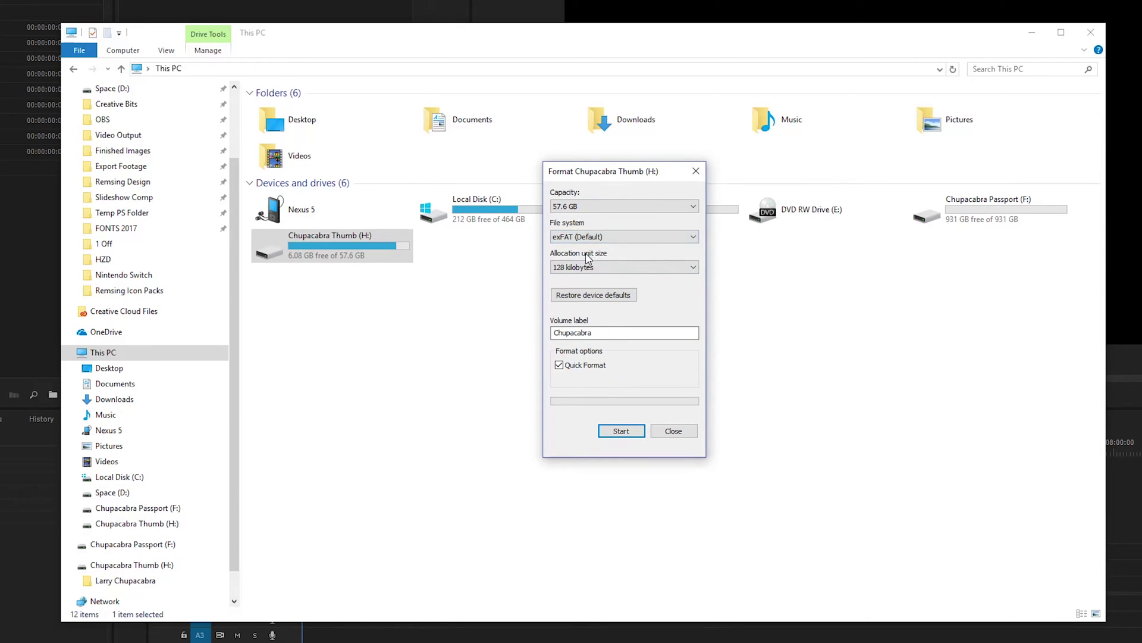
click(598, 267)
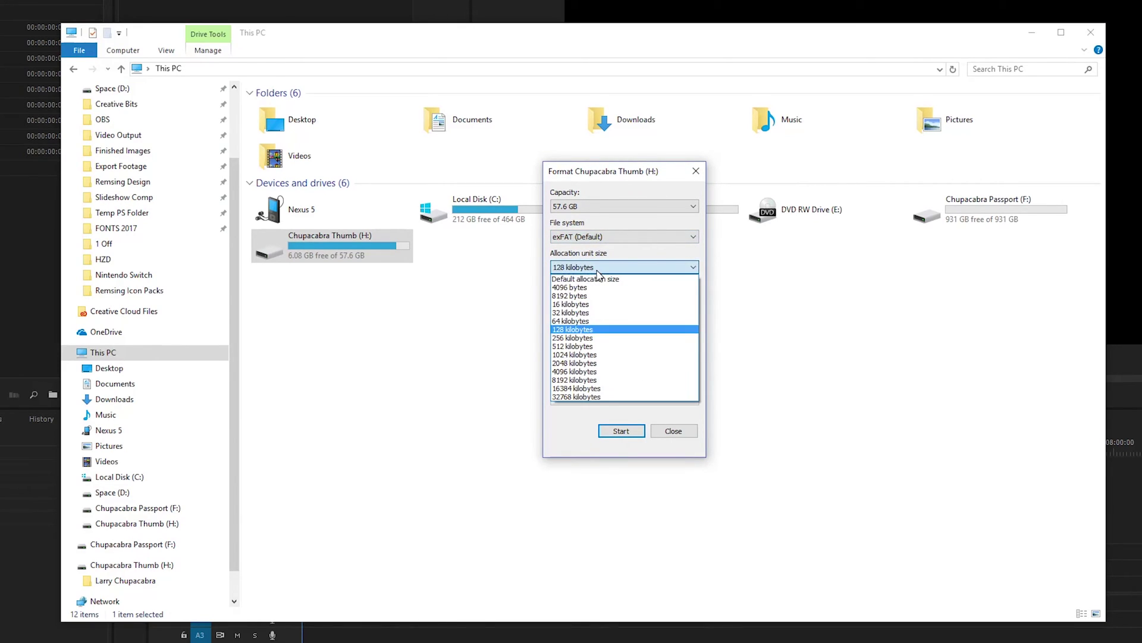
click(598, 278)
click(584, 270)
click(586, 288)
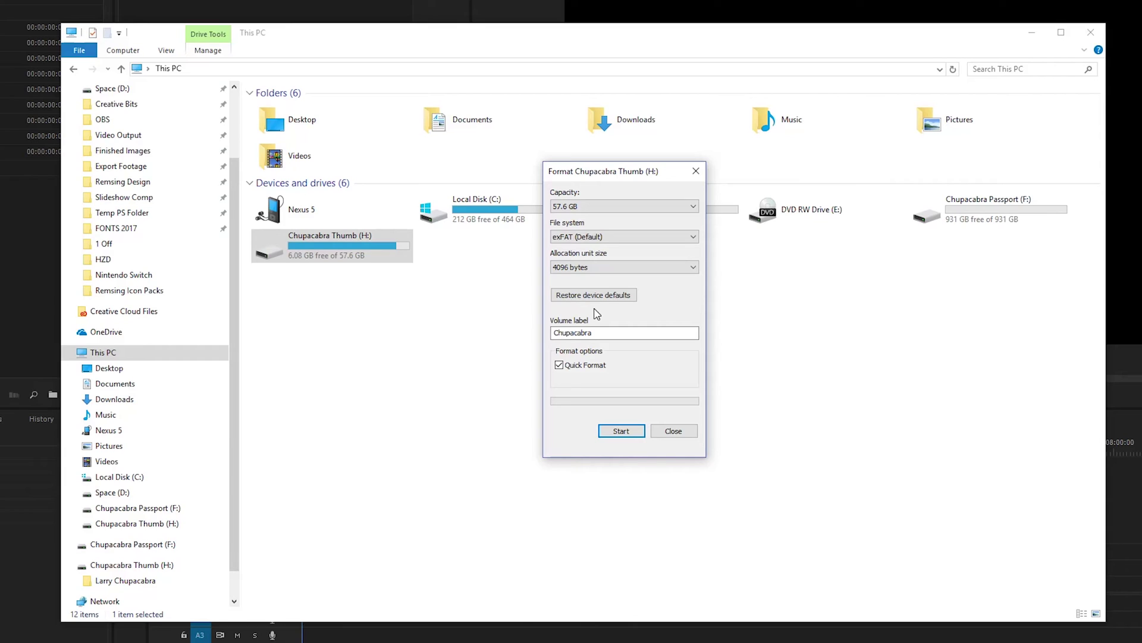
- Change the thumb drive's volume label to 'Chupa Thumb'
double_click(600, 332)
text(Chupac)
text(abra)
key(BackSpace)
key(BackSpace)
key(BackSpace)
key(BackSpace)
key(BackSpace)
key(BackSpace)
key(BackSpace)
key(BackSpace)
key(BackSpace)
key(BackSpace)
text(Chupa THumb)
key(BackSpace)
key(BackSpace)
key(BackSpace)
key(BackSpace)
text(humb)
key(Escape)
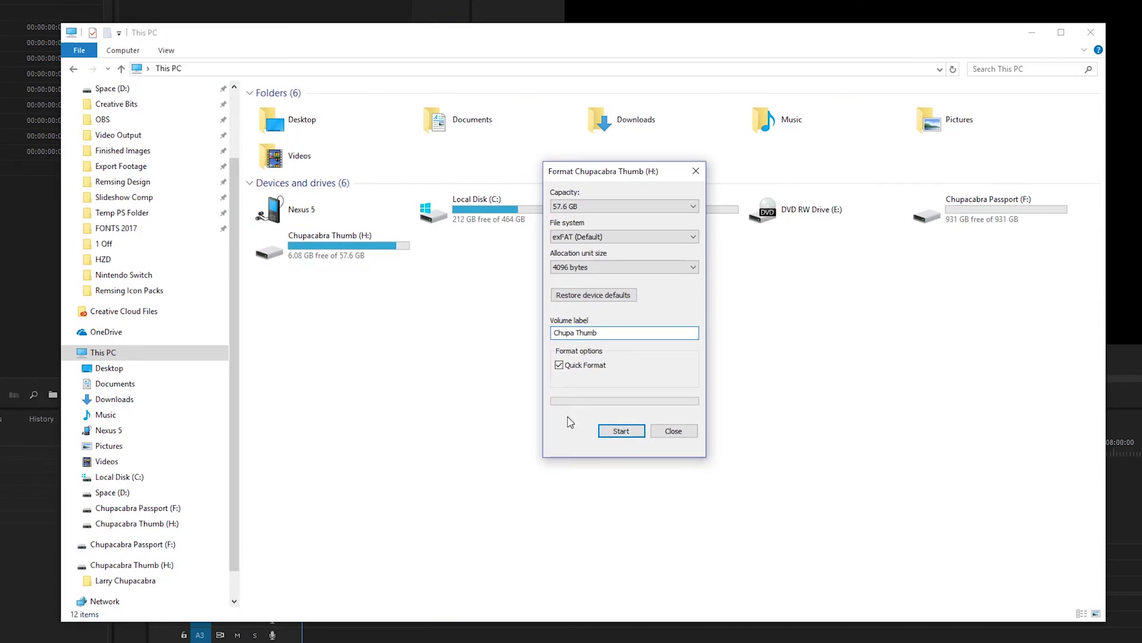
- Format the thumb drive, confirming the erase warning and dismissing Format Complete
click(621, 431)
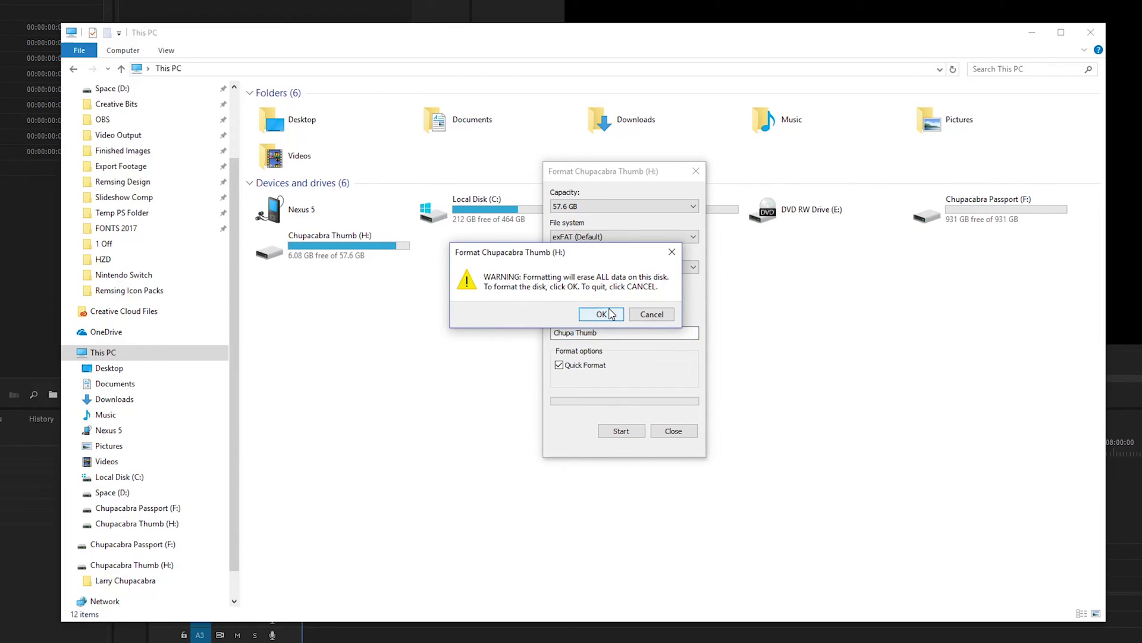
click(611, 313)
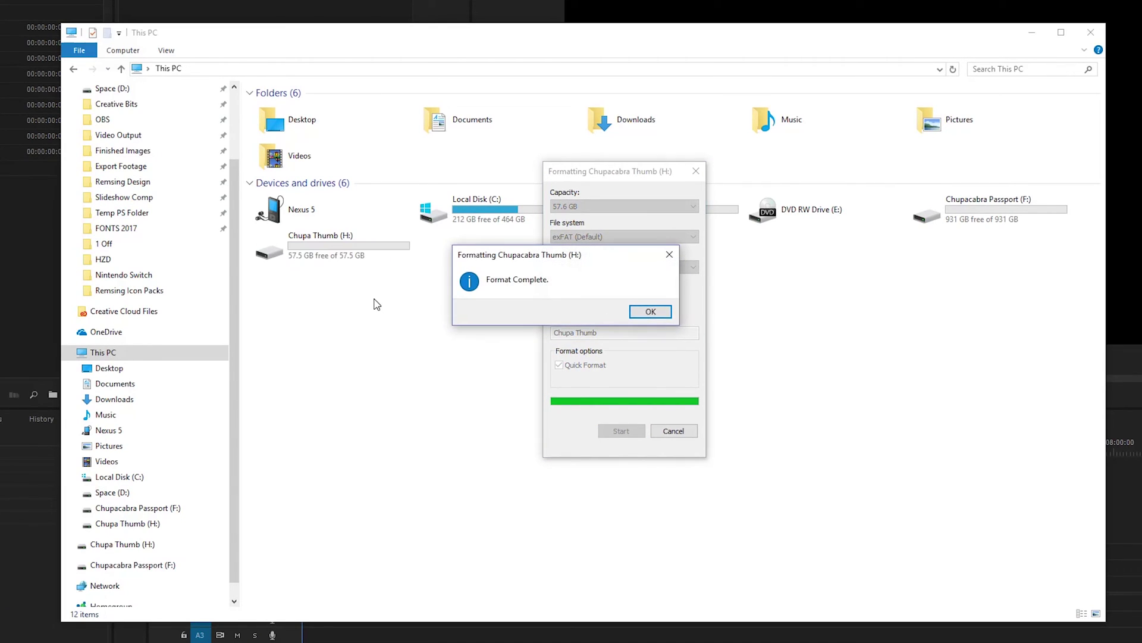
click(648, 311)
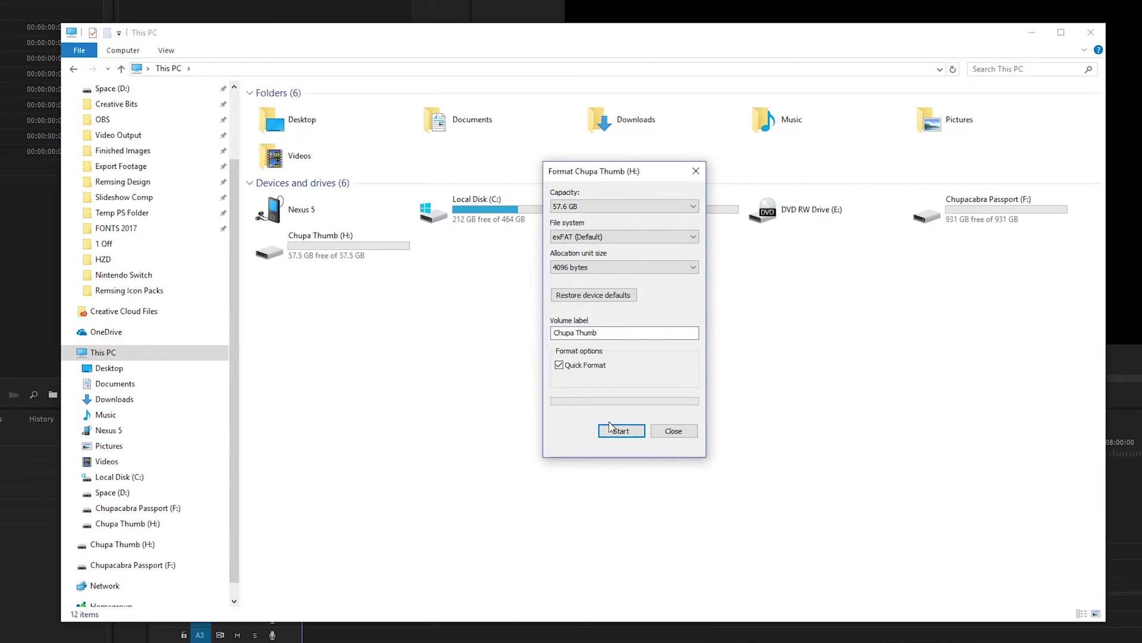
- Close the Format Chupa Thumb (H:) window to return to the This PC drive list
click(674, 430)
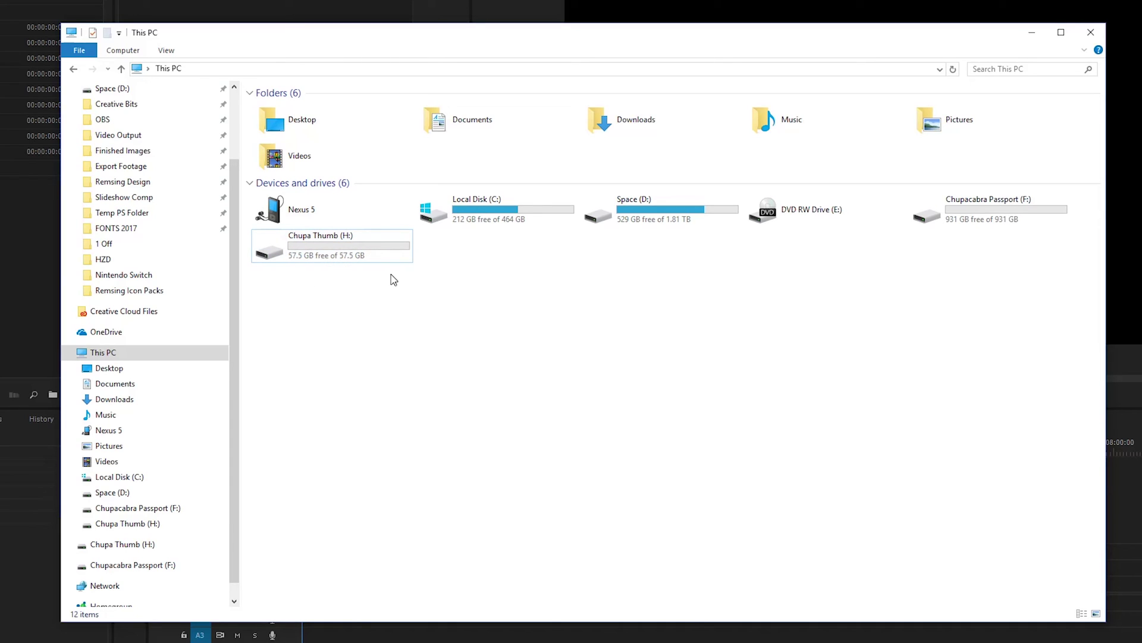
- Eject the Chupa Thumb (H:) drive from its right-click menu
right_click(382, 257)
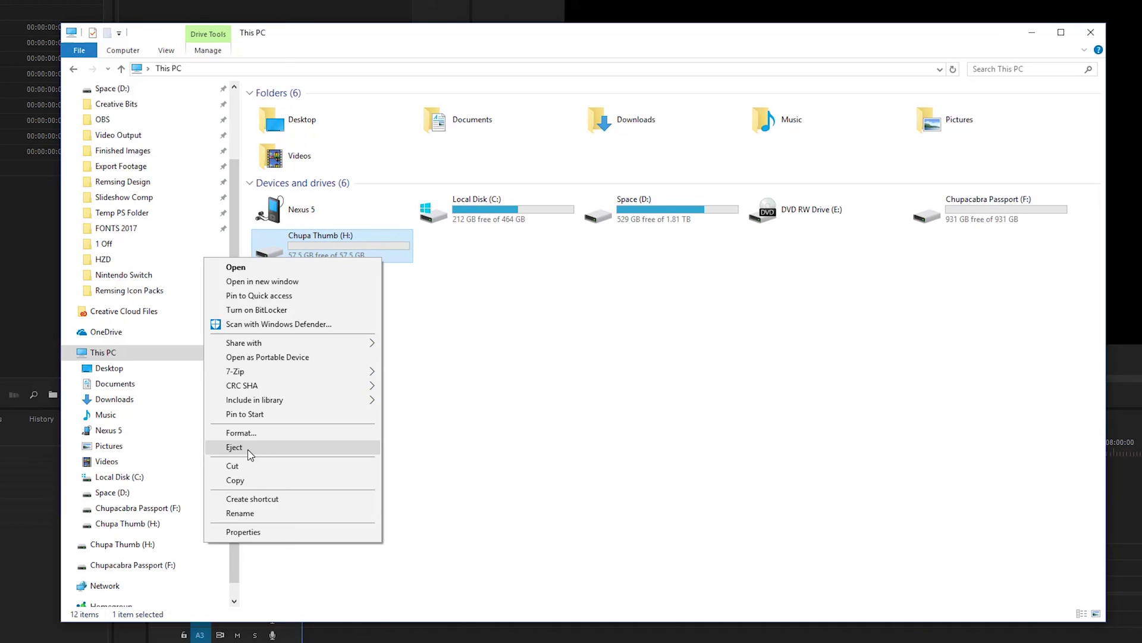
click(235, 447)
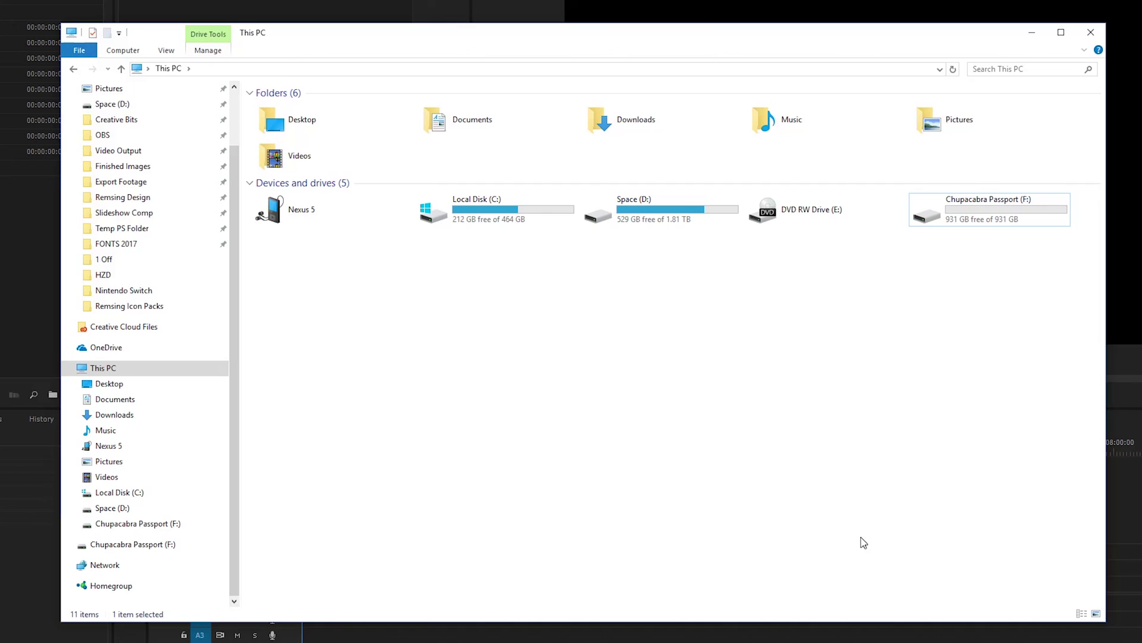
click(964, 229)
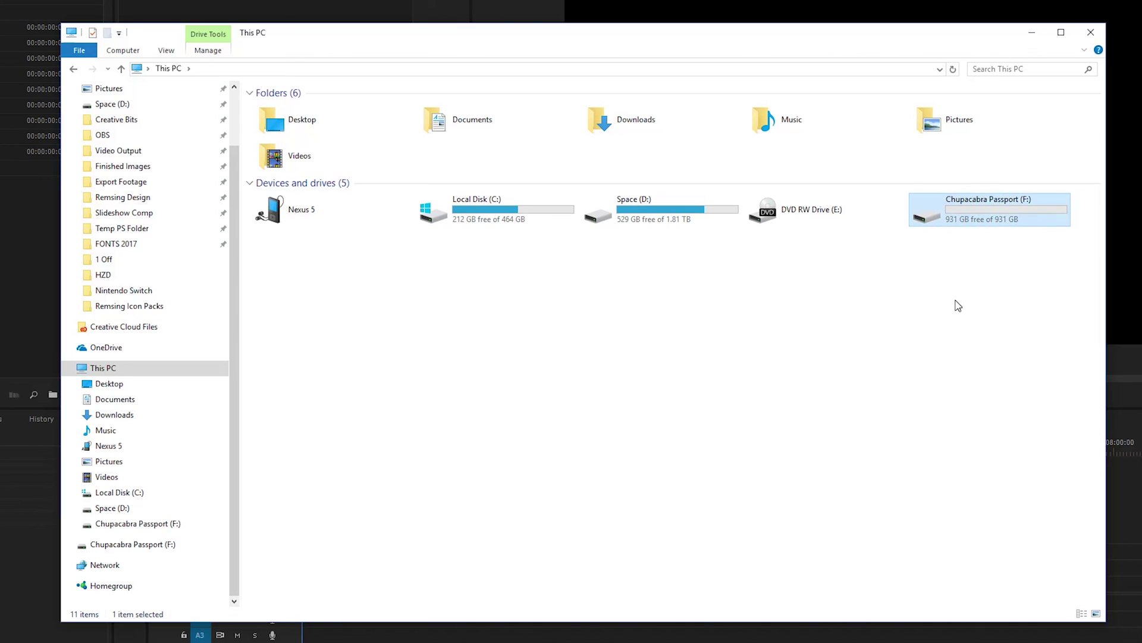
right_click(982, 220)
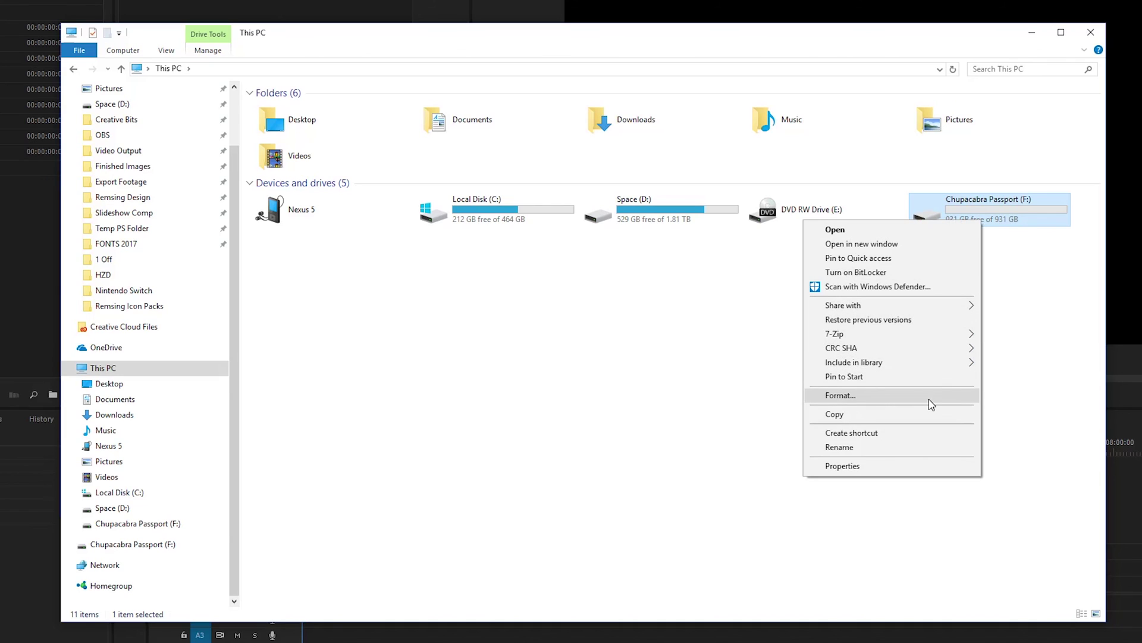
click(1079, 288)
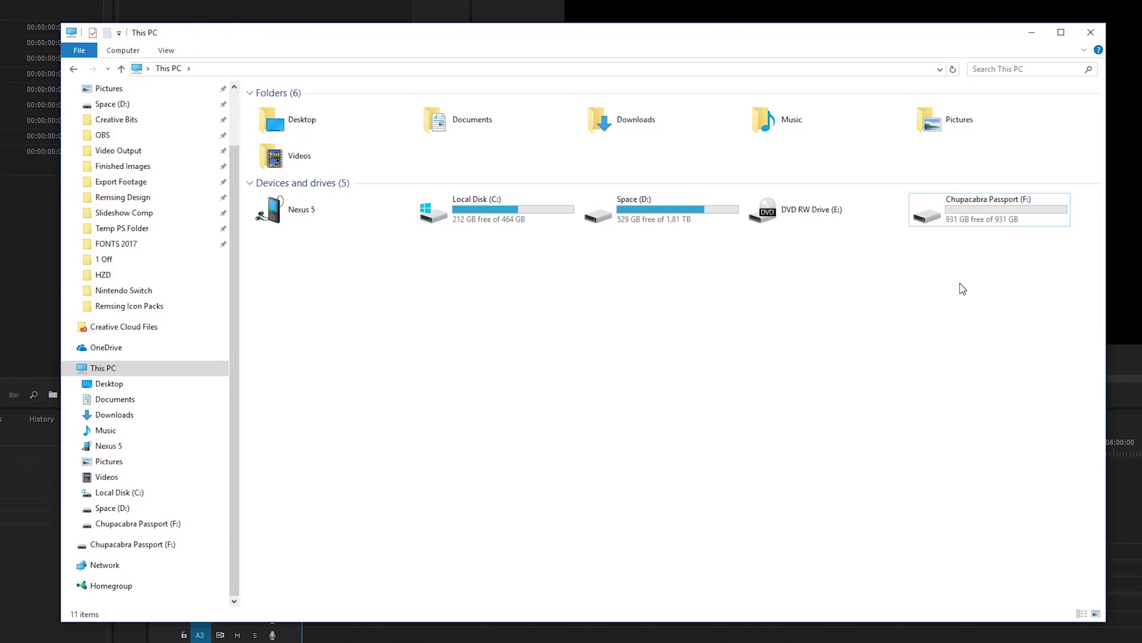